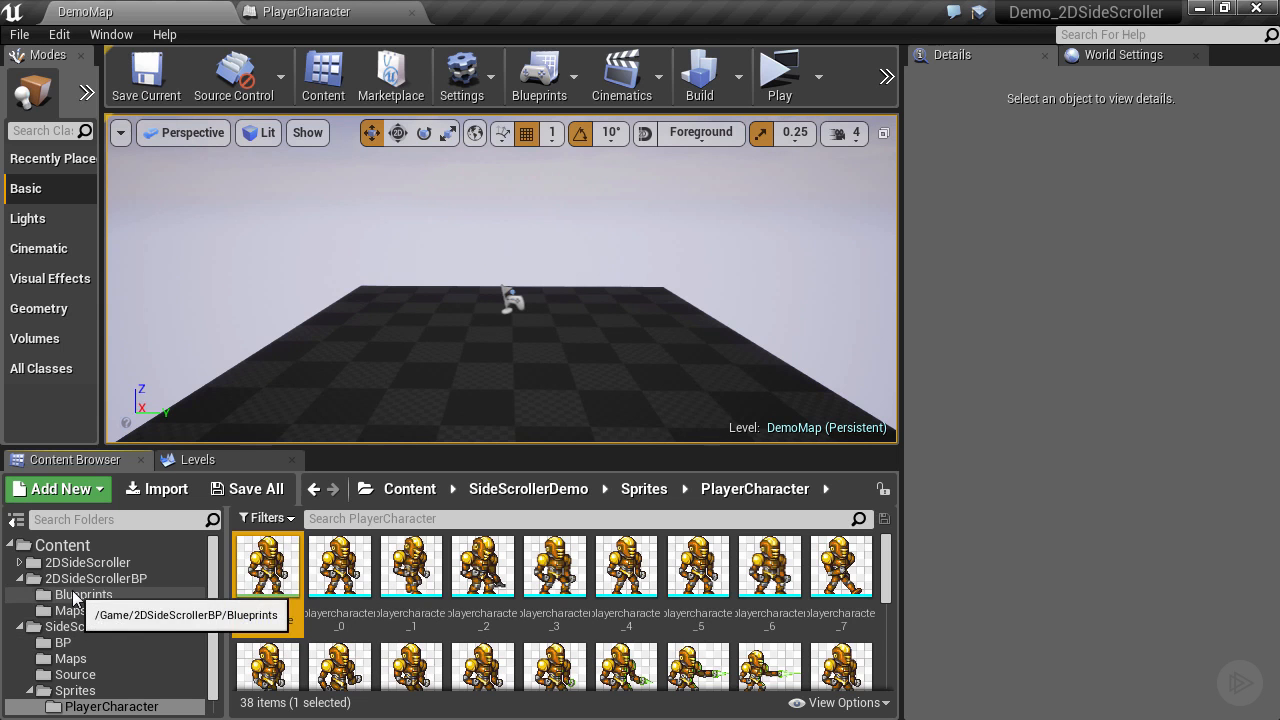
- Locate the PlayerCharacter blueprint in the SideScrollerDemo BP folder and bring up its blueprint editor
left_click(20, 578)
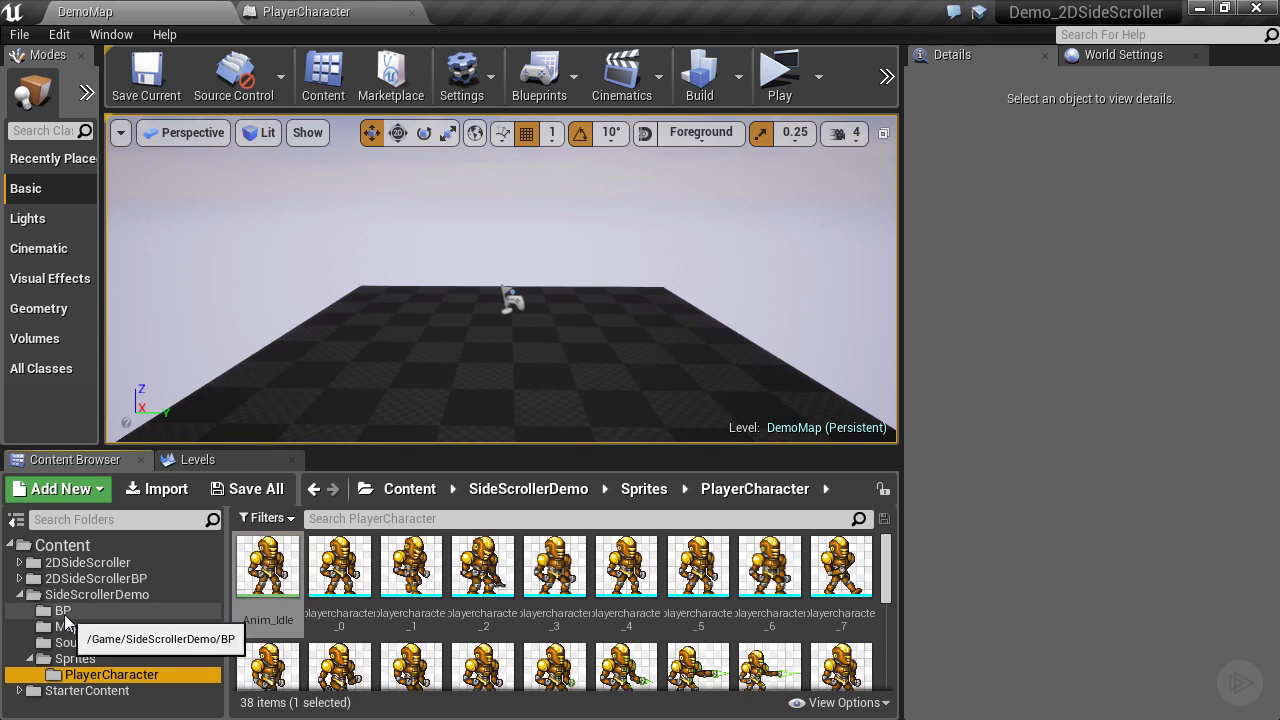
left_click(62, 611)
left_click(340, 570)
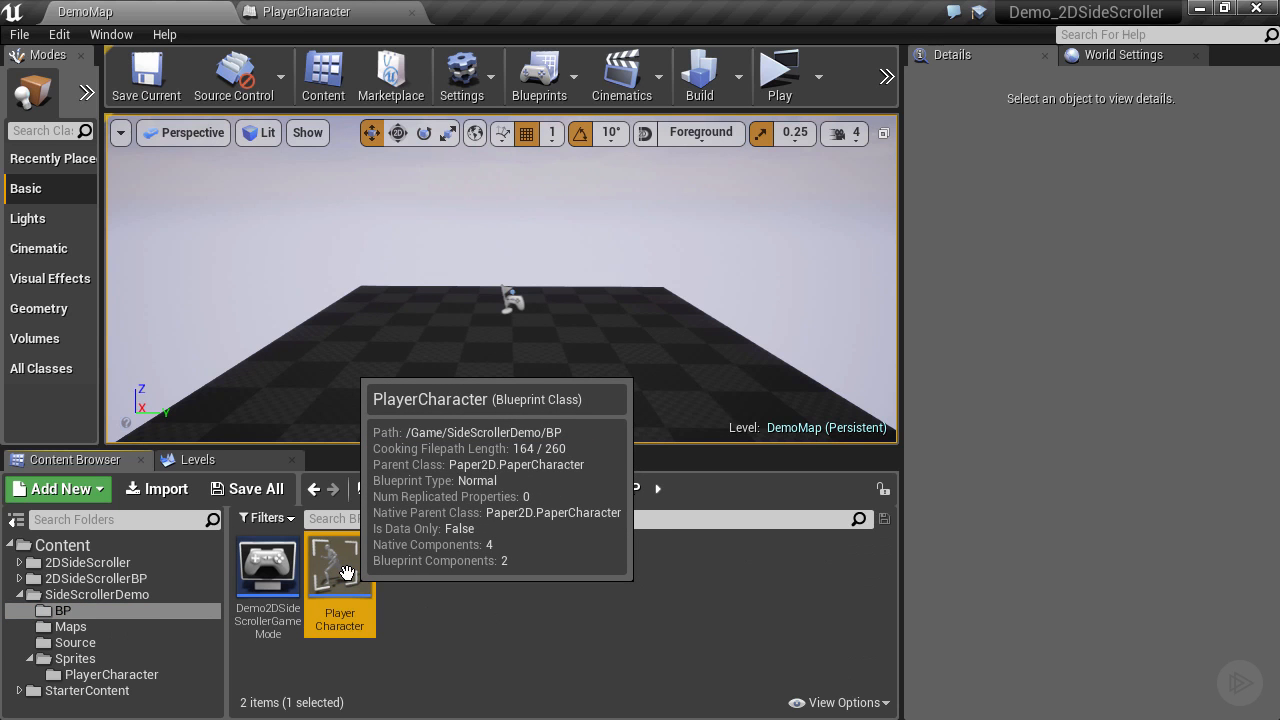
left_click(370, 20)
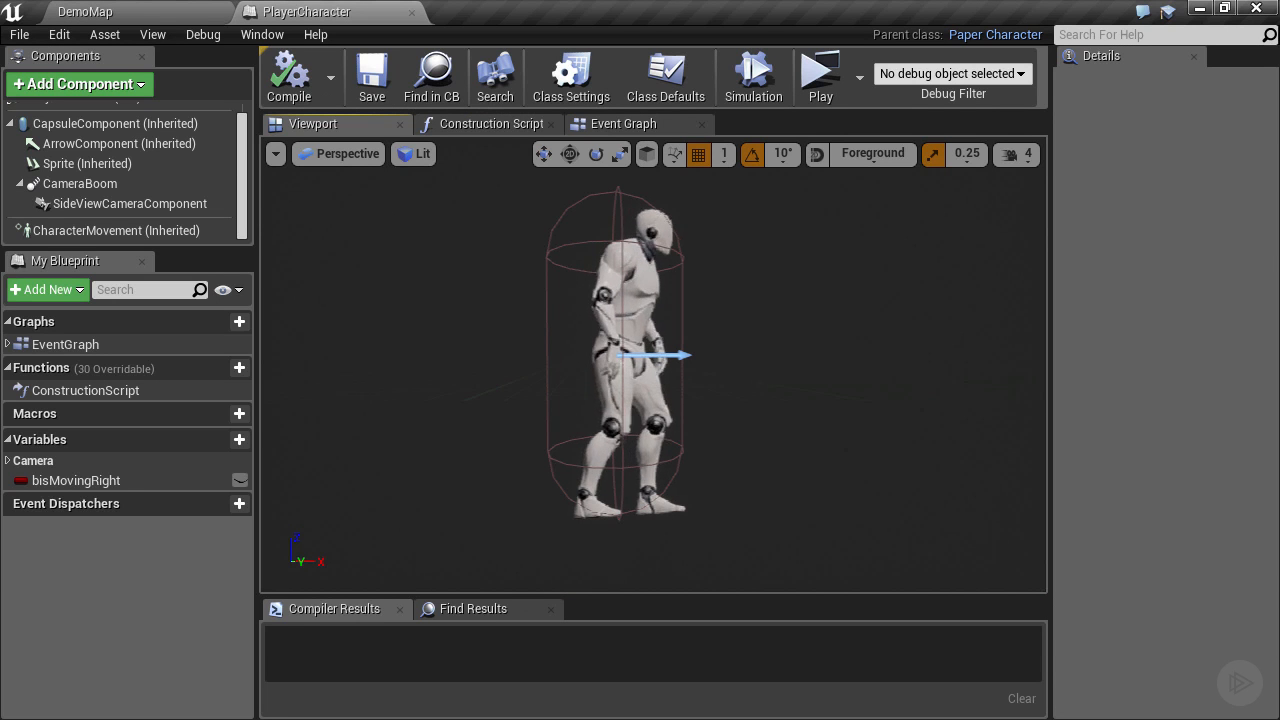
- Set the source flipbook of the character's Sprite component to Anim_Idle
left_click(637, 282)
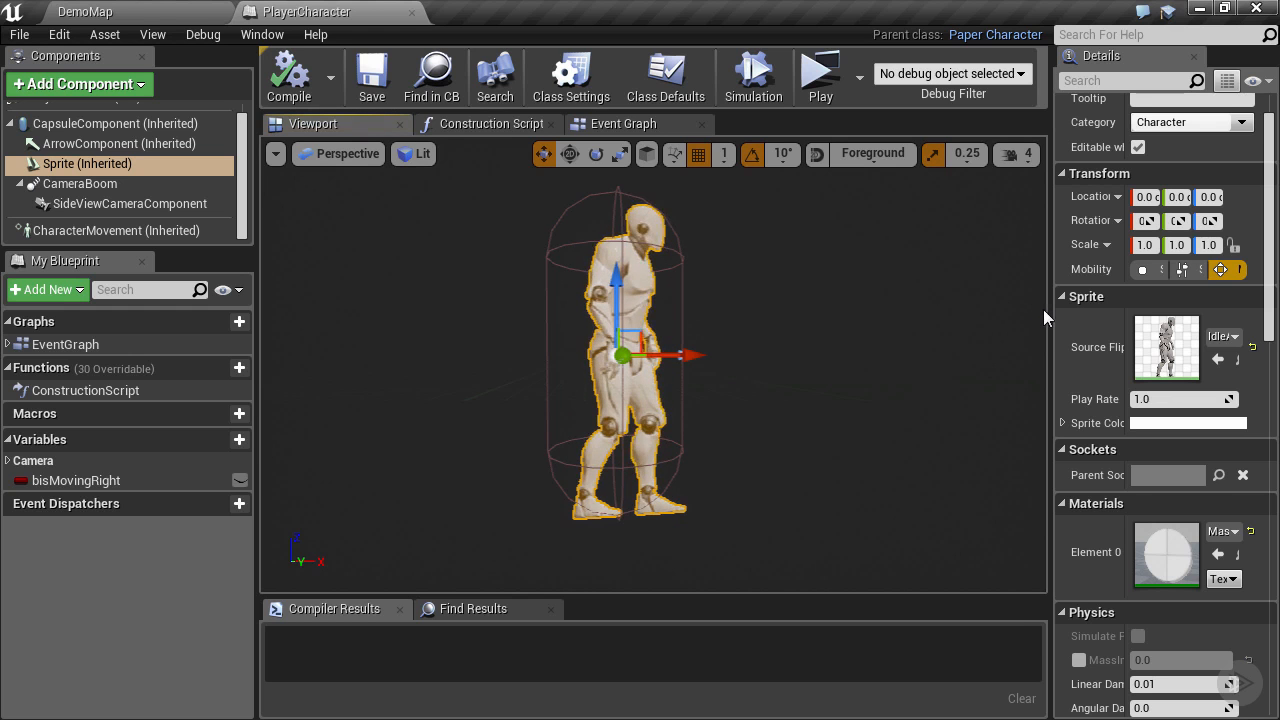
left_click_drag(1048, 309, 955, 302)
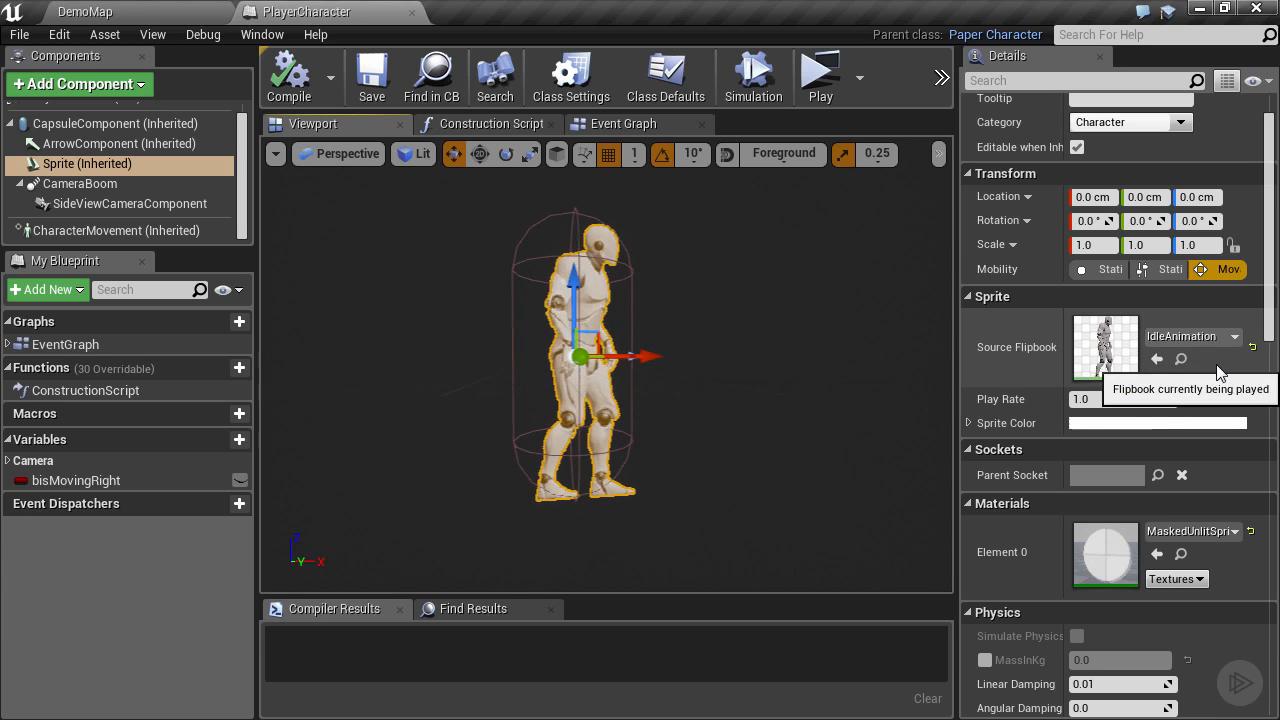
left_click(1190, 336)
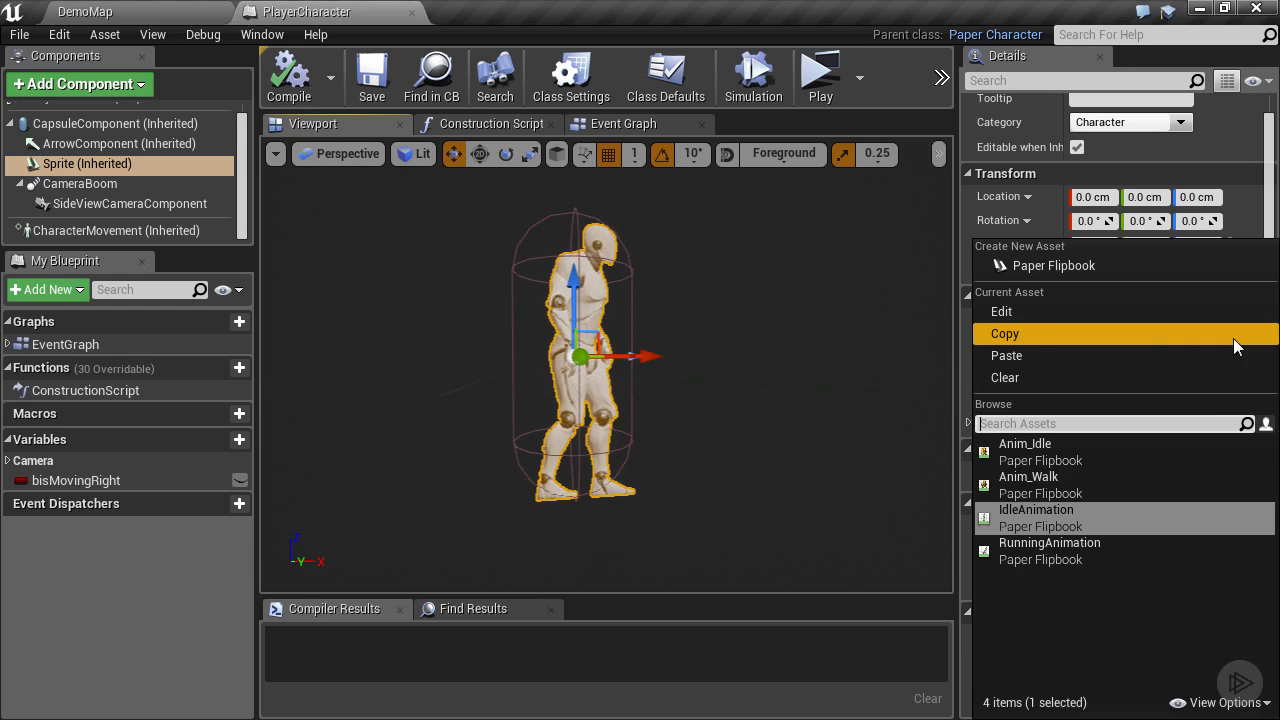
left_click(1146, 453)
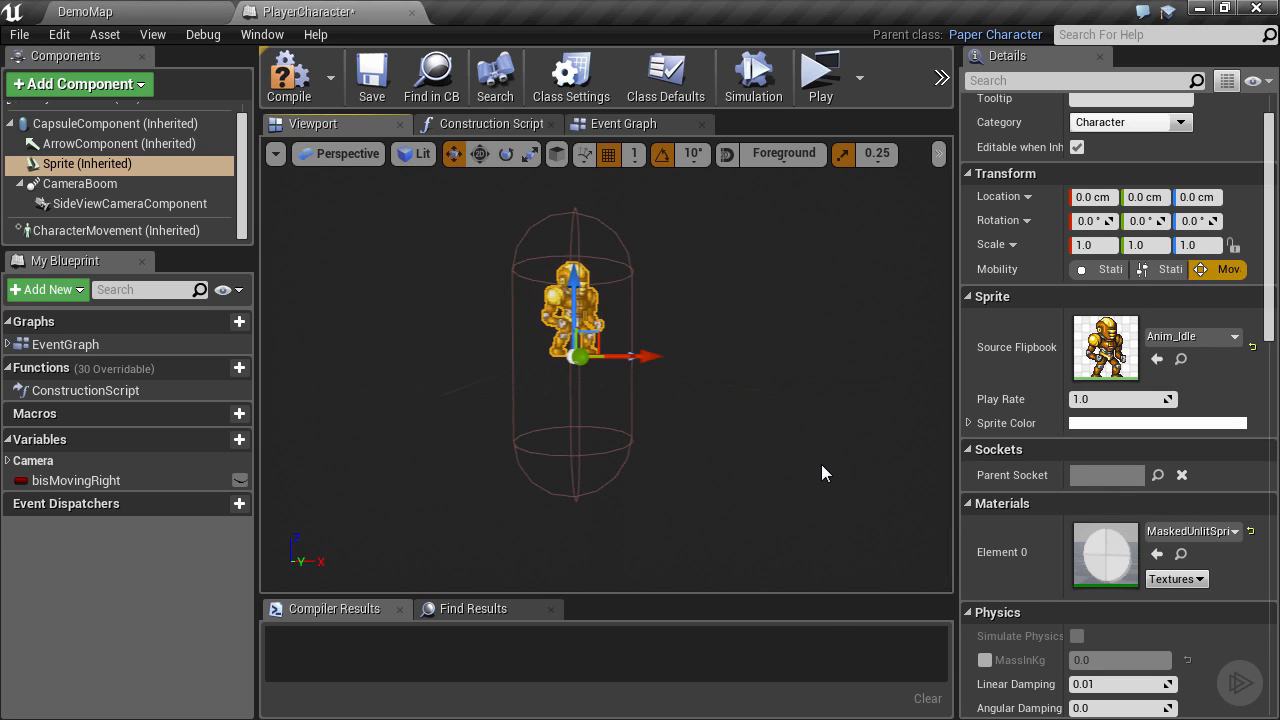
- Resize the character's CapsuleComponent to a half height of 40 and a radius of 22
right_click_drag(755, 406, 729, 382)
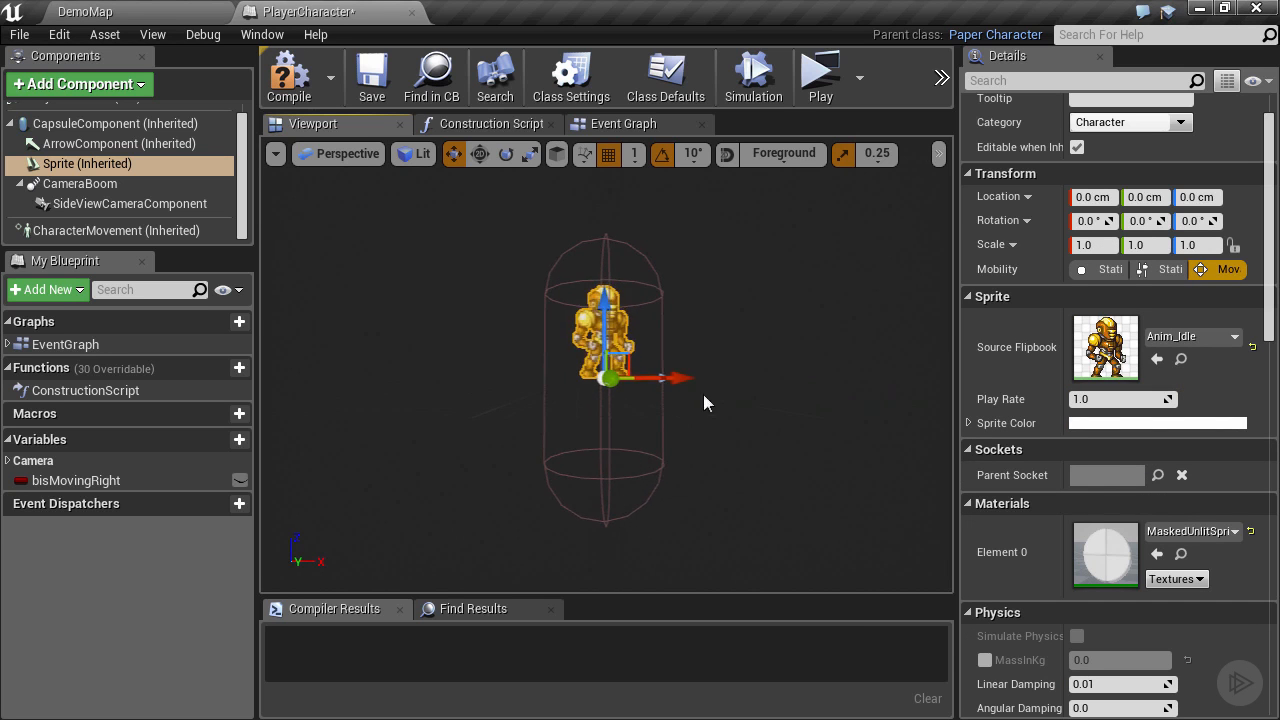
left_click(637, 280)
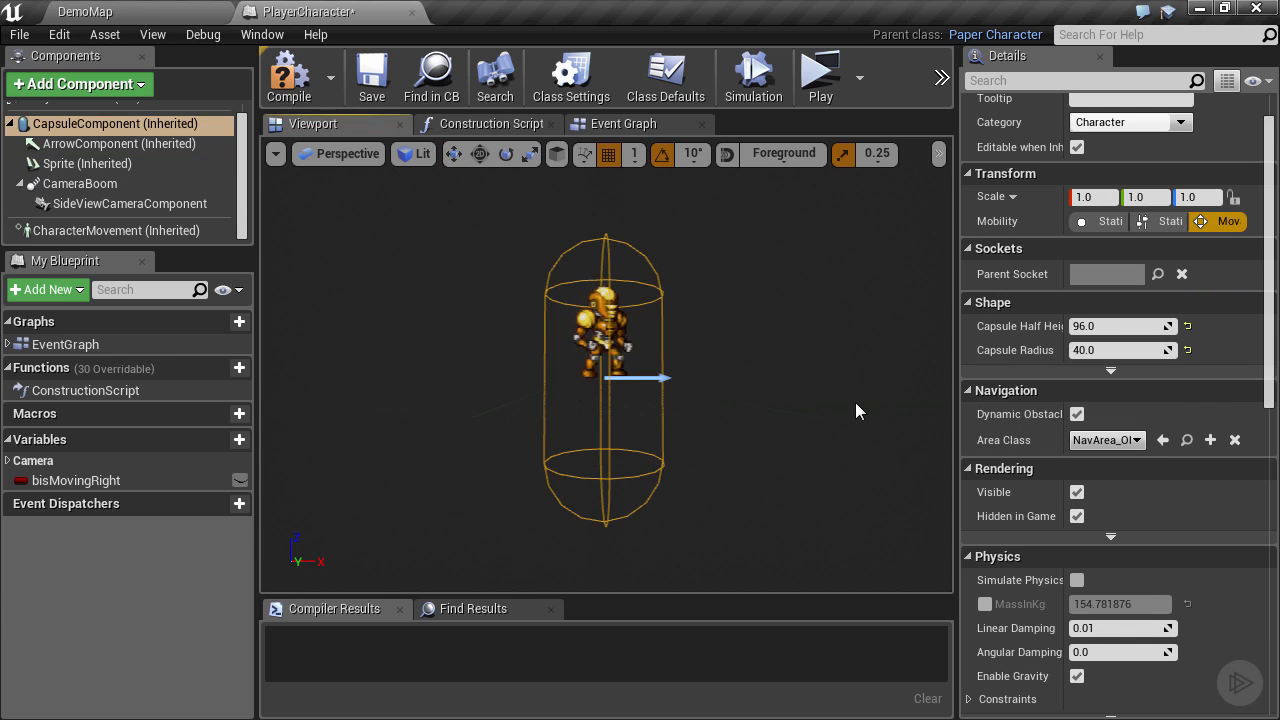
left_click(1083, 328)
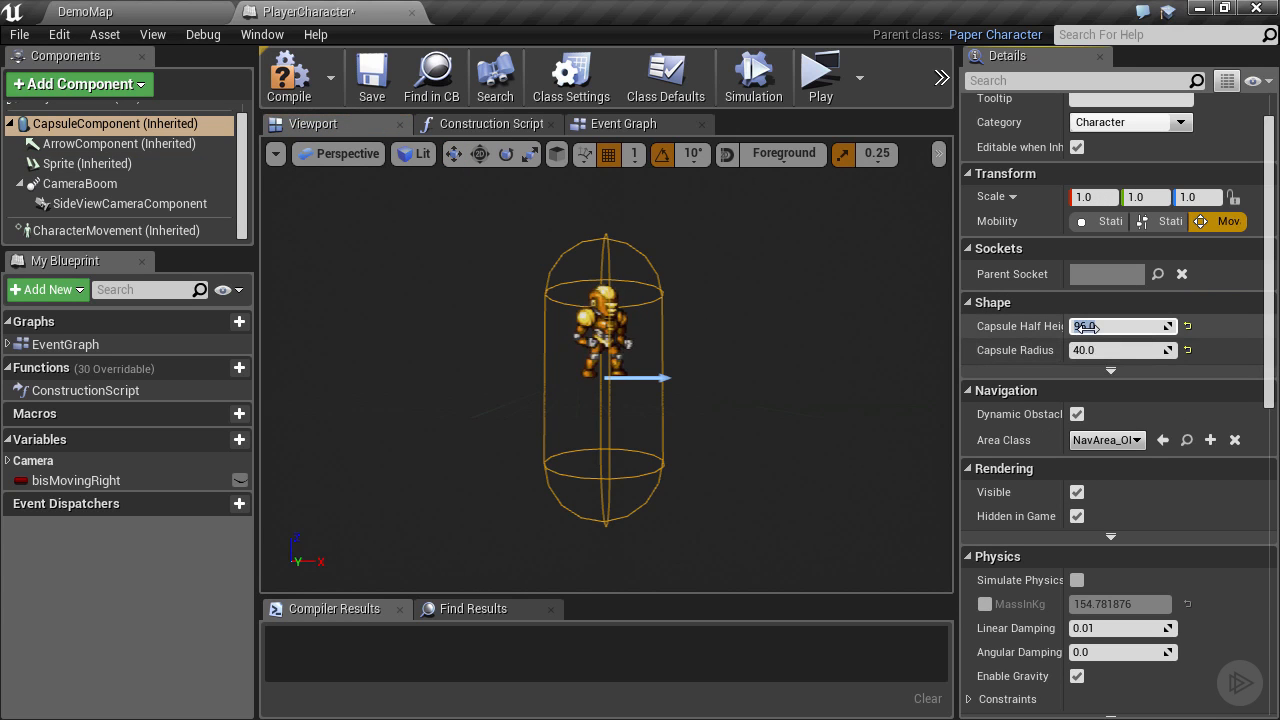
type("40")
key("Return")
left_click(1113, 350)
type("22")
key("Return")
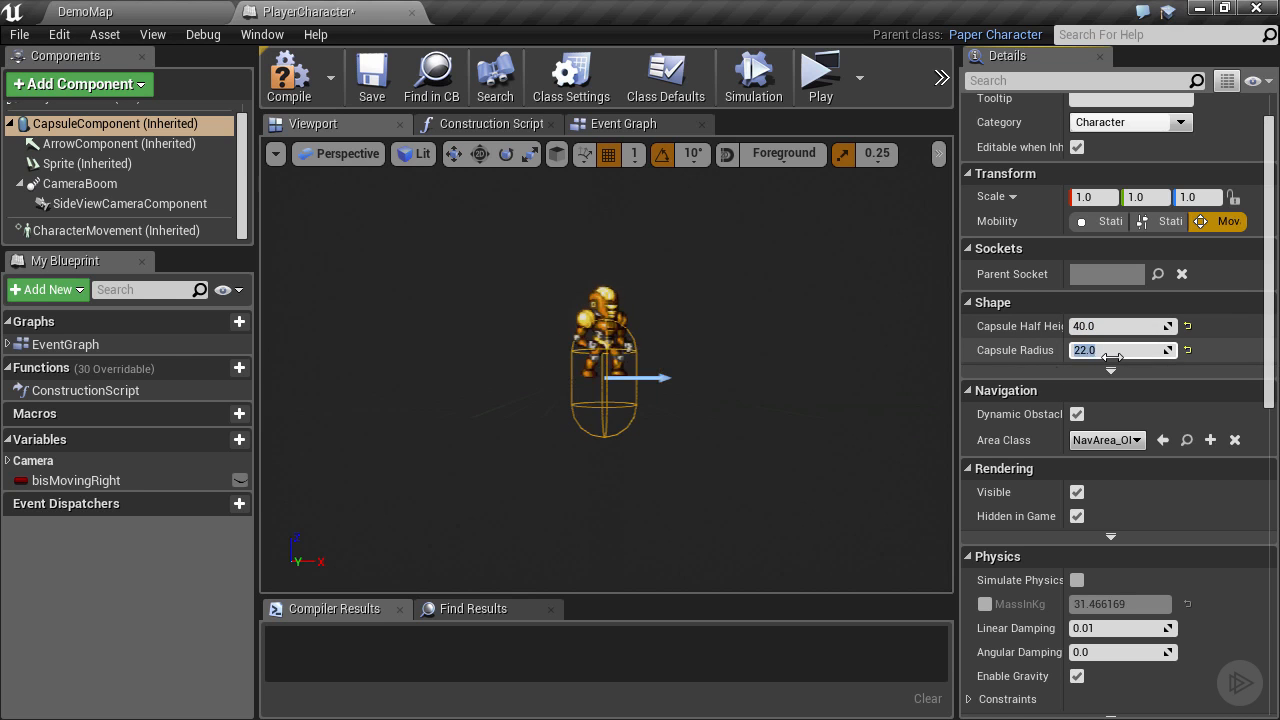
- Lower the sprite to Z -39 cm in the front view, and compile and save the blueprint
left_click(595, 313)
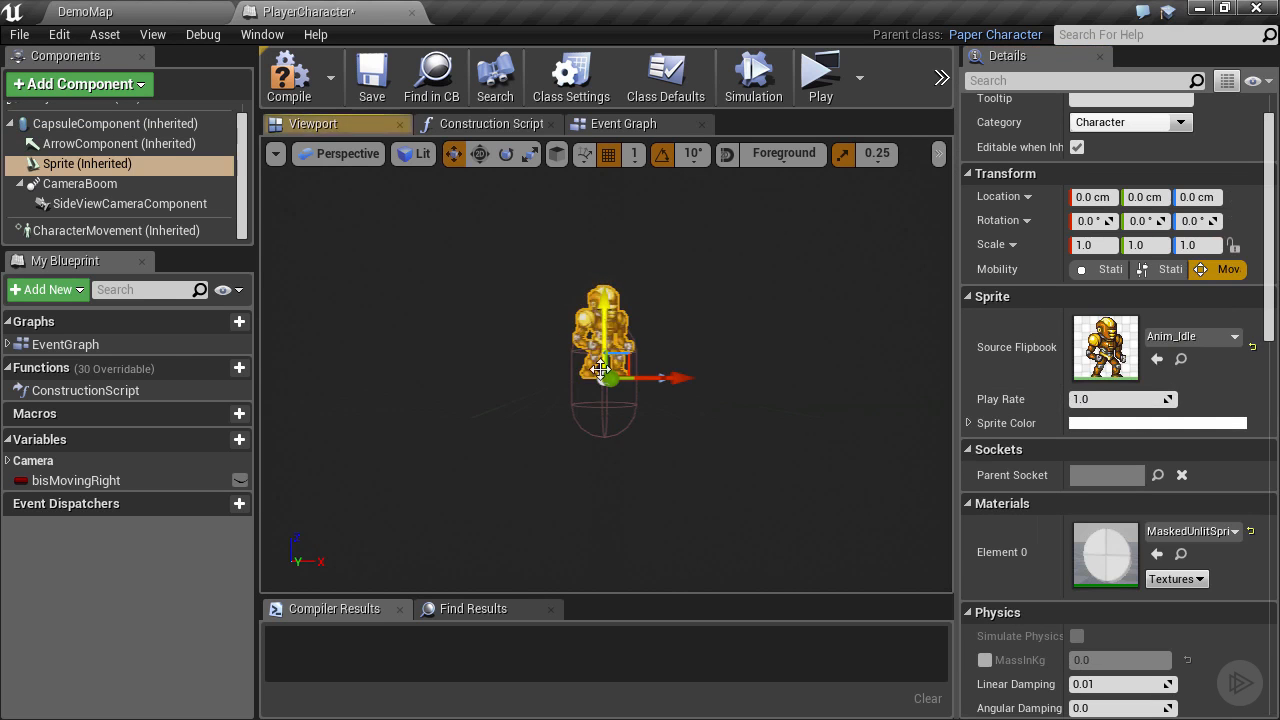
left_click(350, 154)
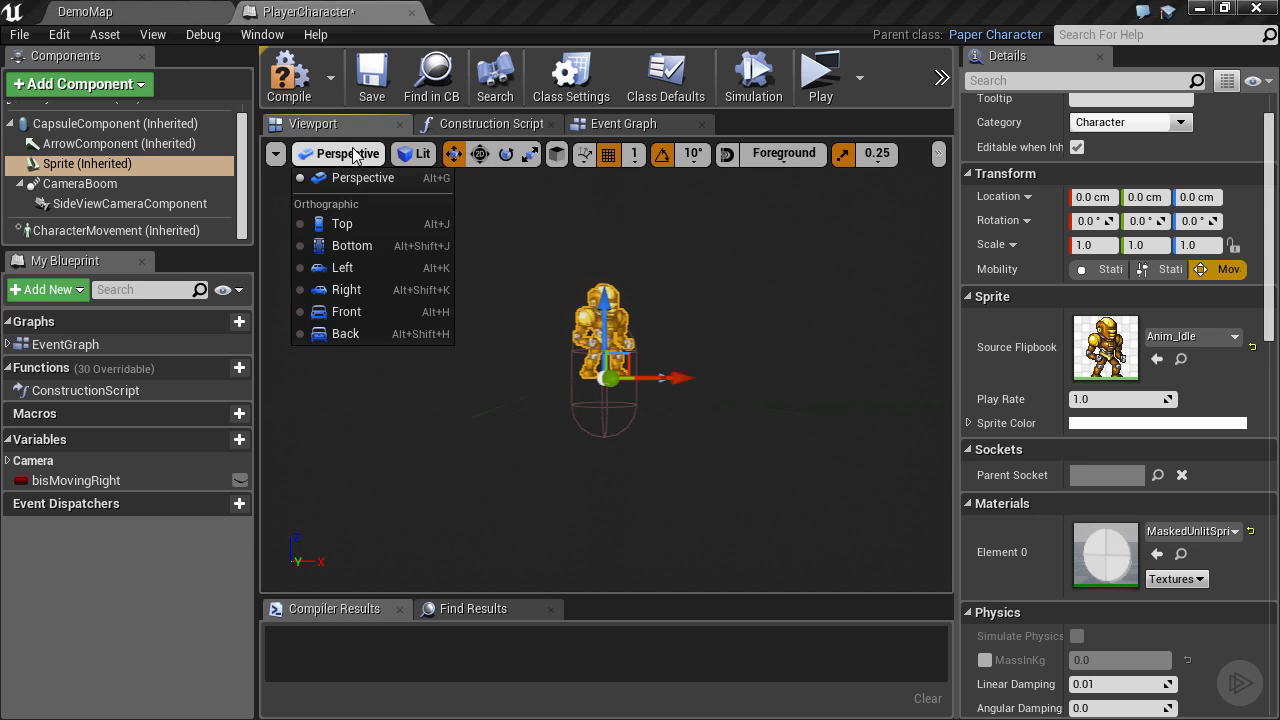
left_click(348, 311)
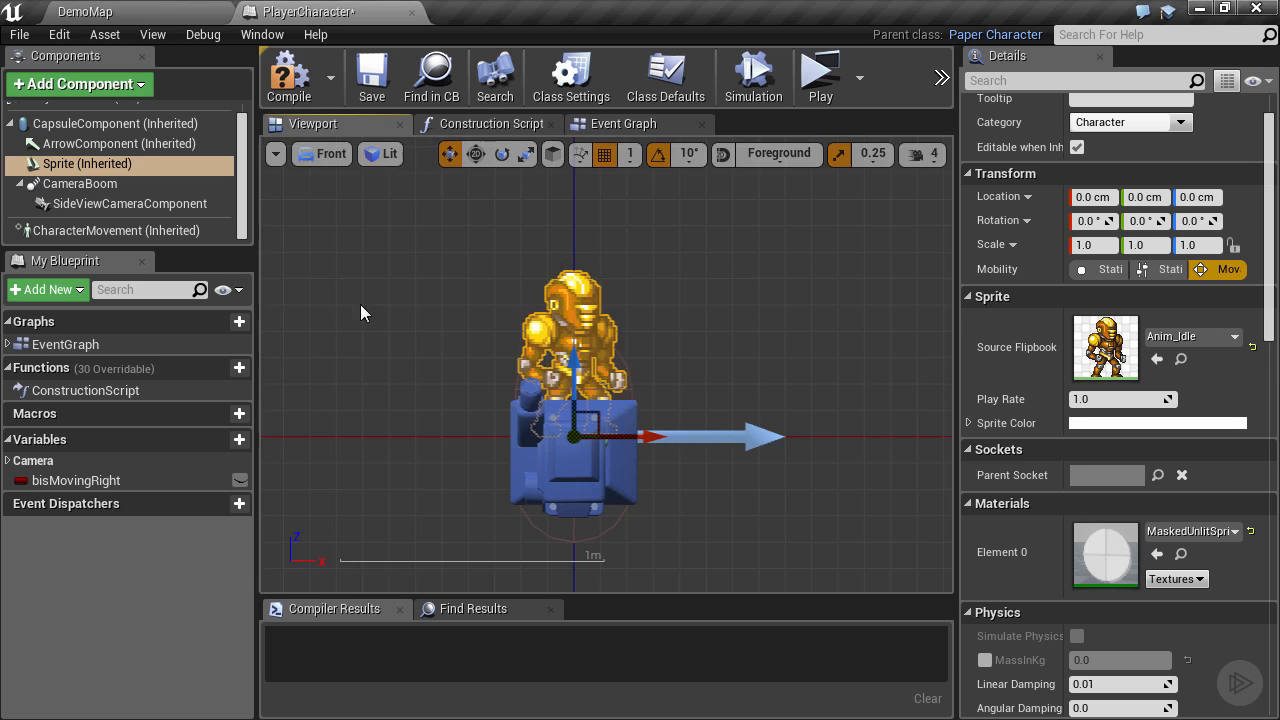
mouse_move(578, 390)
left_mouse_down()
mouse_move(583, 366)
mouse_move(580, 396)
left_mouse_up()
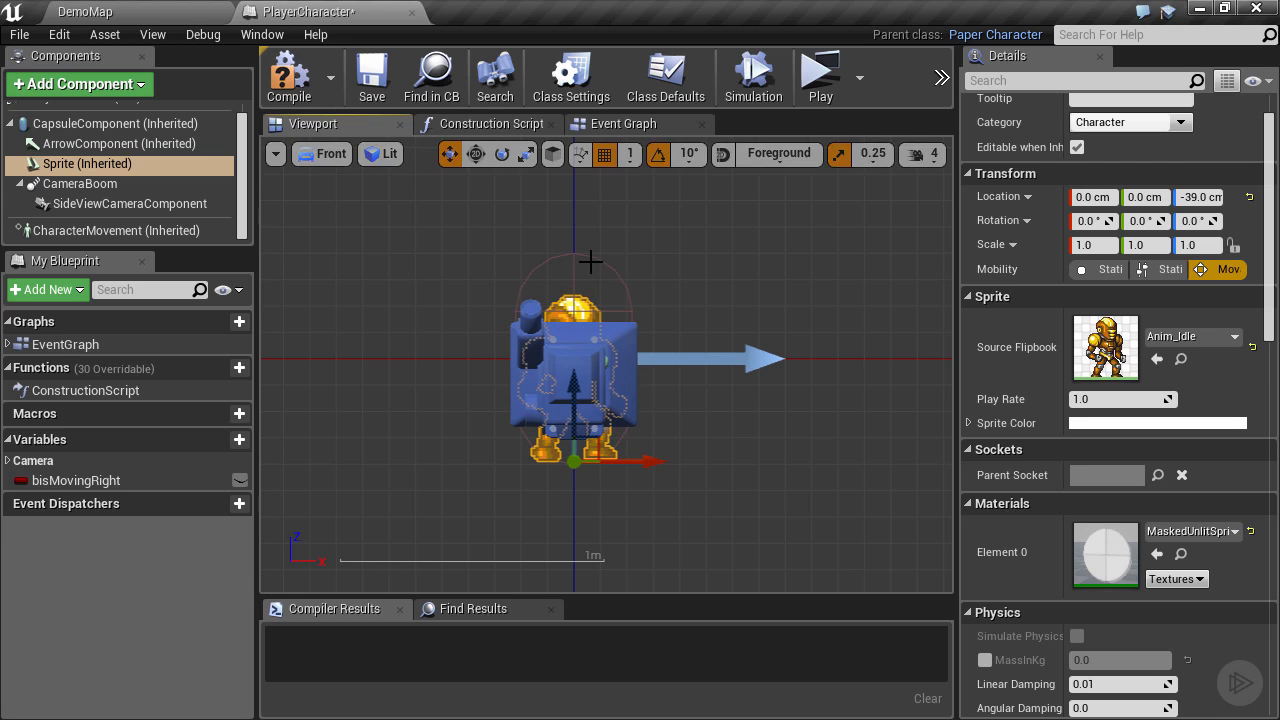
left_click(287, 88)
left_click(372, 78)
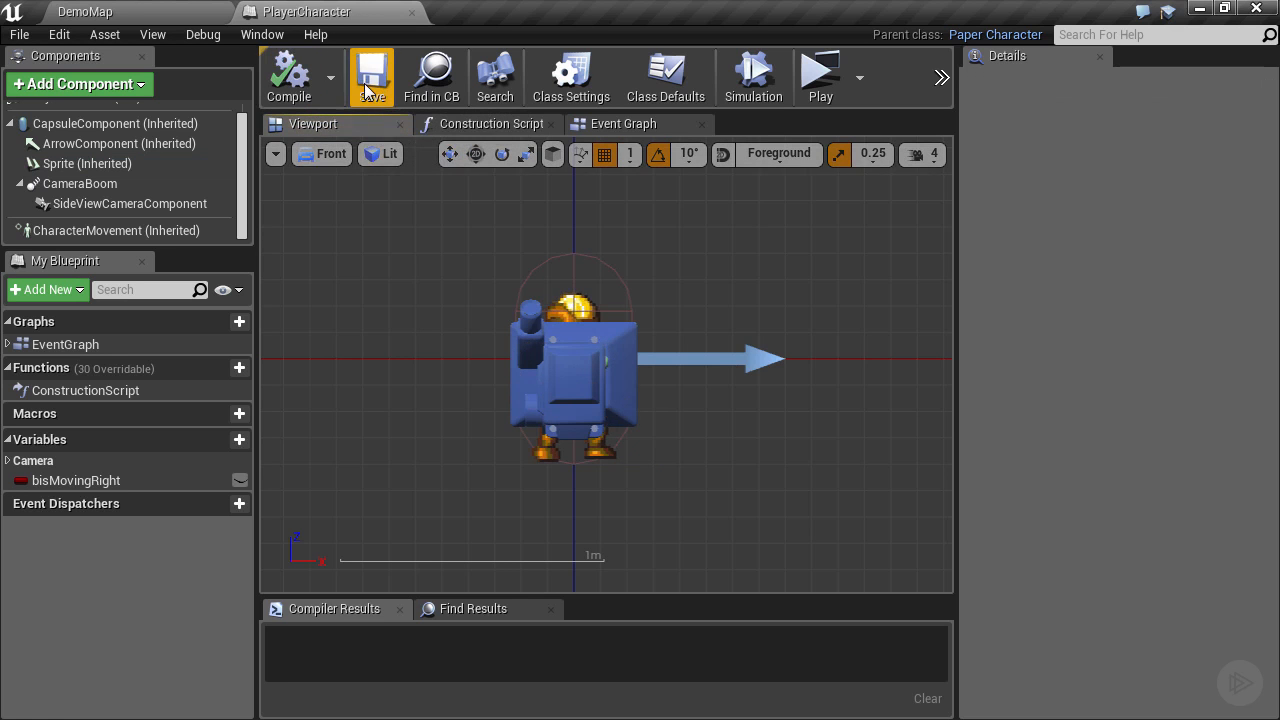
- Set the half height of the CapsuleComponent to 32
left_click(580, 256)
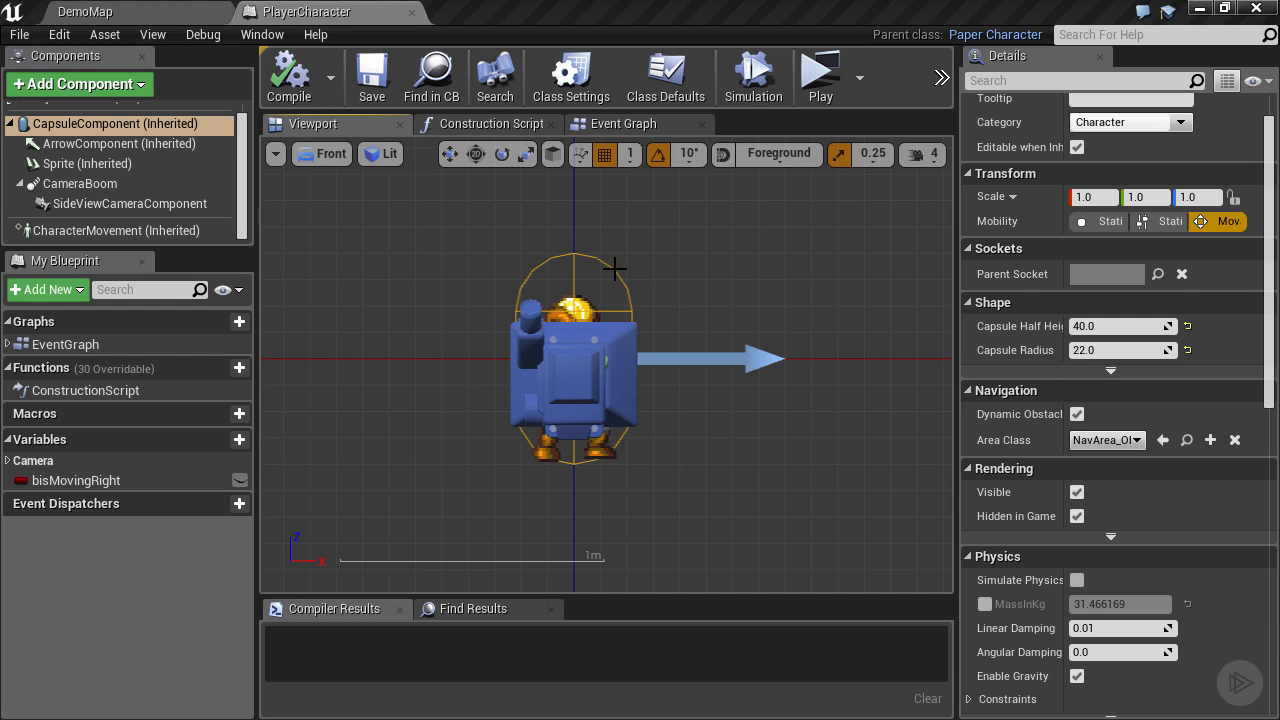
left_click(1090, 326)
type("32")
key("Return")
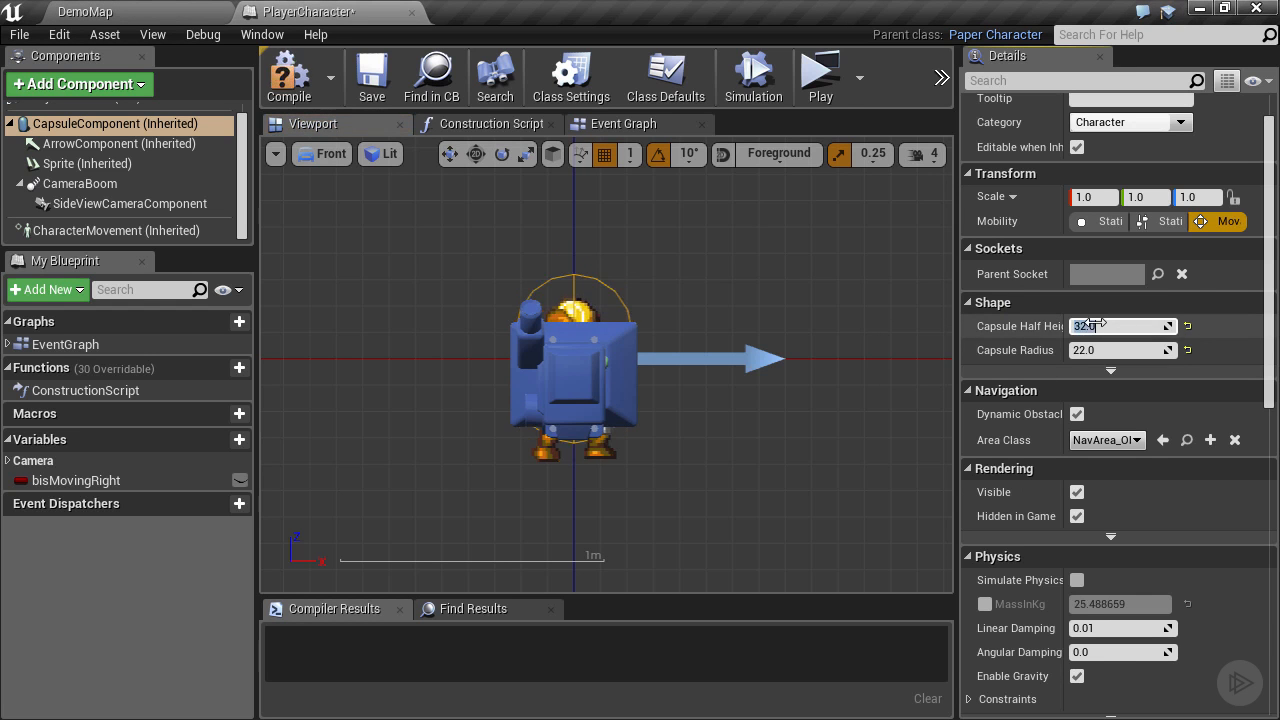
- Raise the sprite to Z -31 cm to fit the shorter capsule, and compile and save the blueprint
left_click(572, 308)
left_click_drag(578, 381, 573, 360)
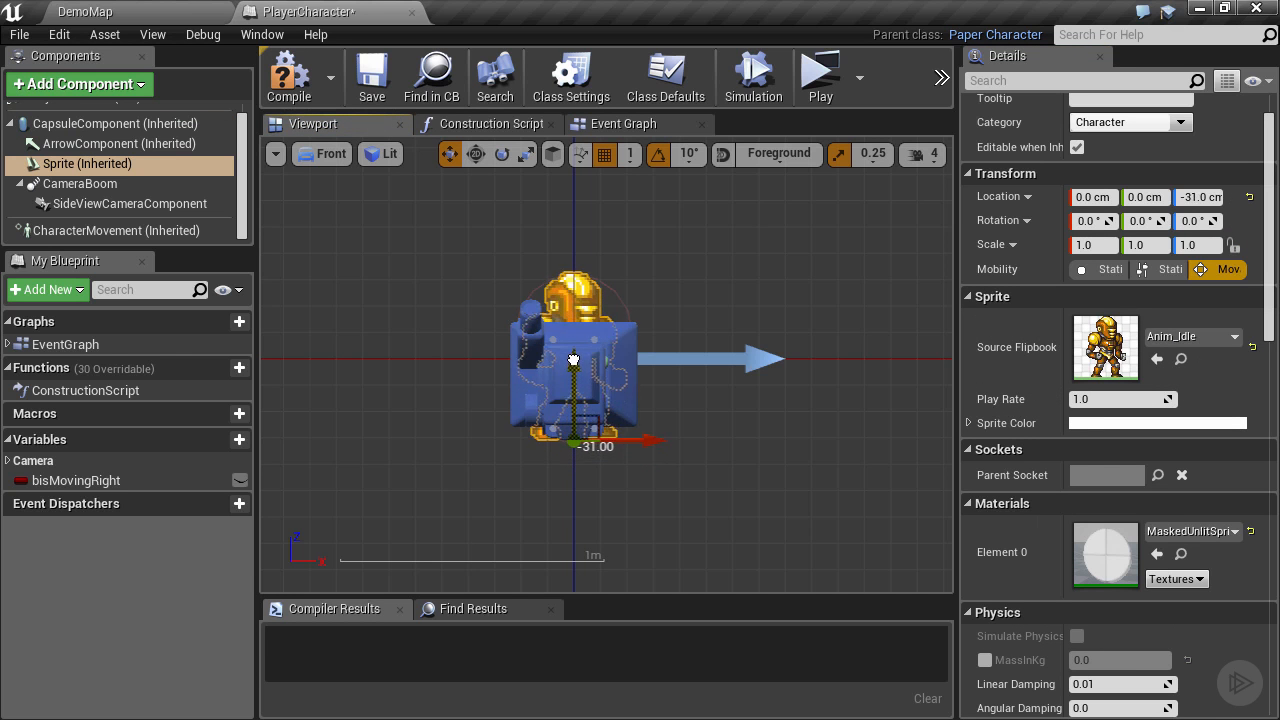
left_click(374, 90)
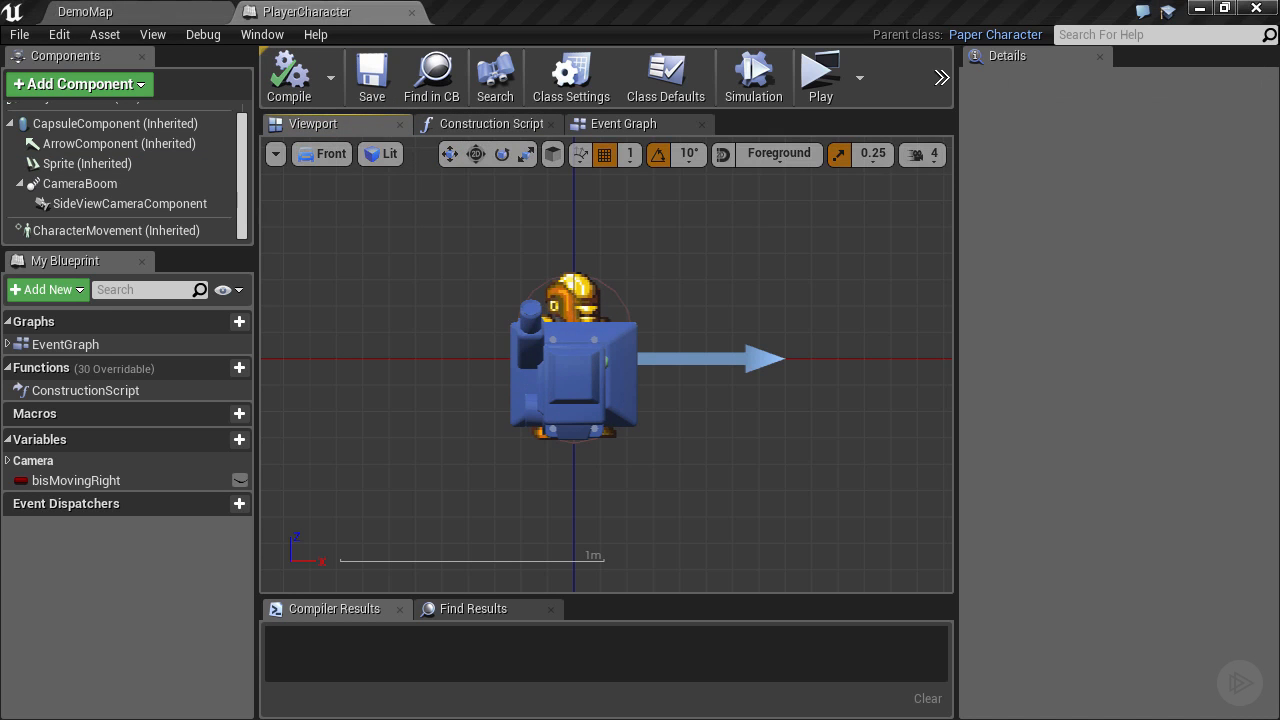
- Return the viewport to perspective and check how the sprite fits inside the capsule
left_click(321, 153)
left_click(327, 180)
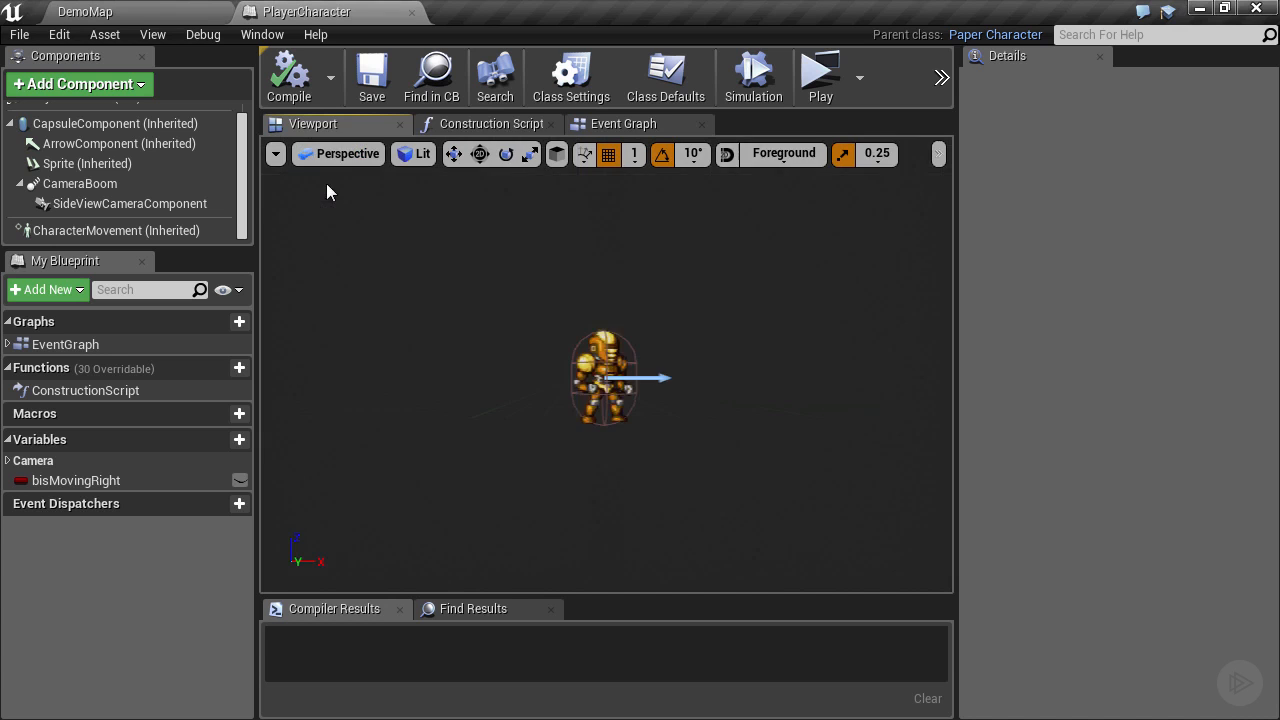
right_click_drag(787, 361, 829, 369)
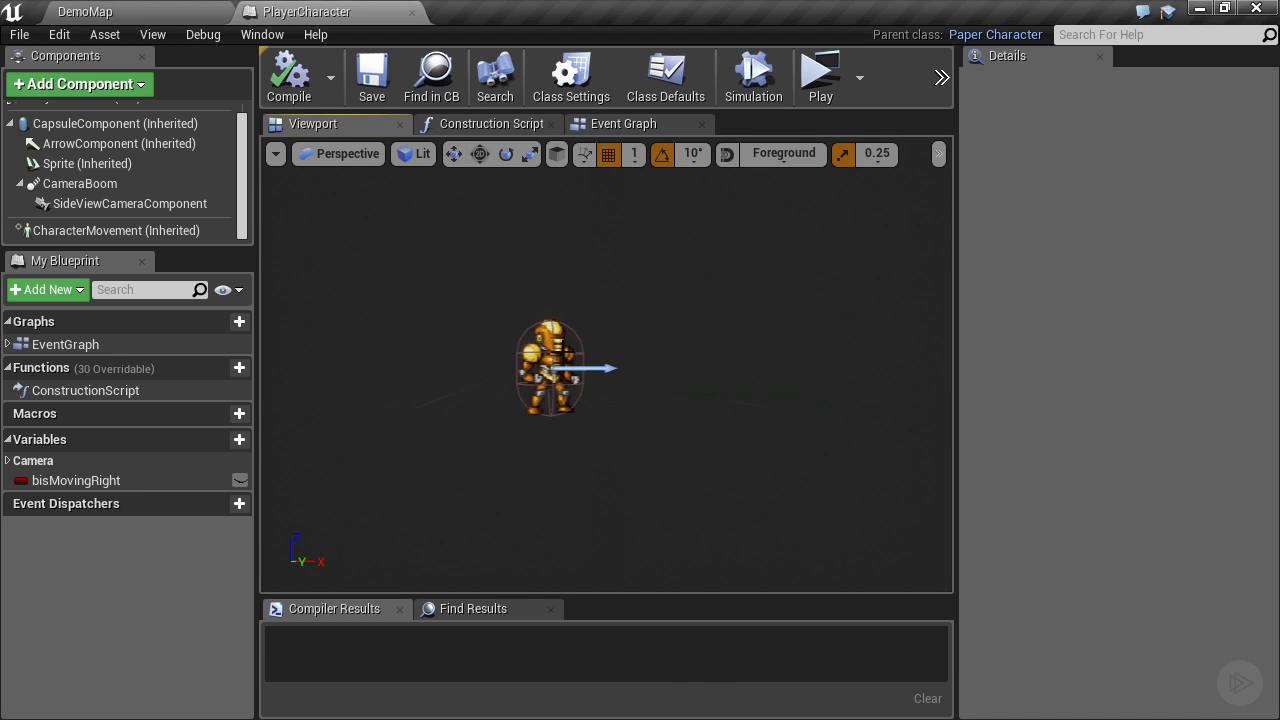
scroll(640, 362, "up", 3)
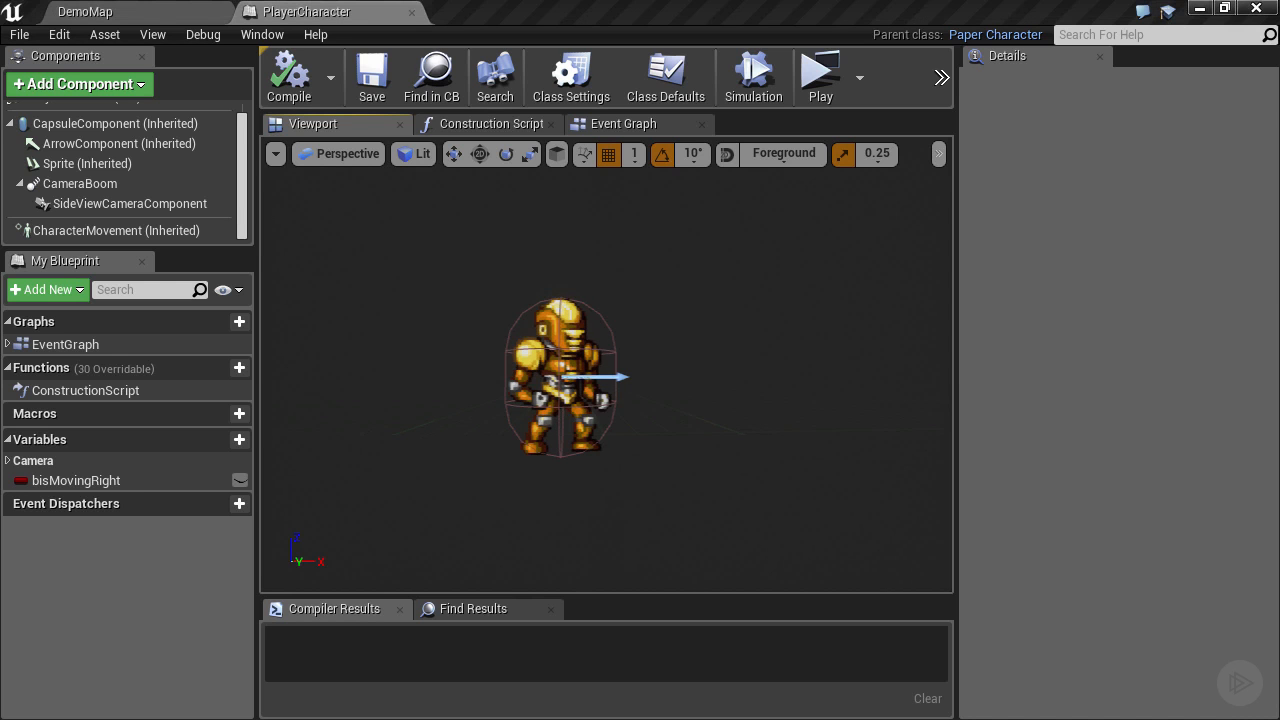
left_click_drag(957, 375, 1051, 366)
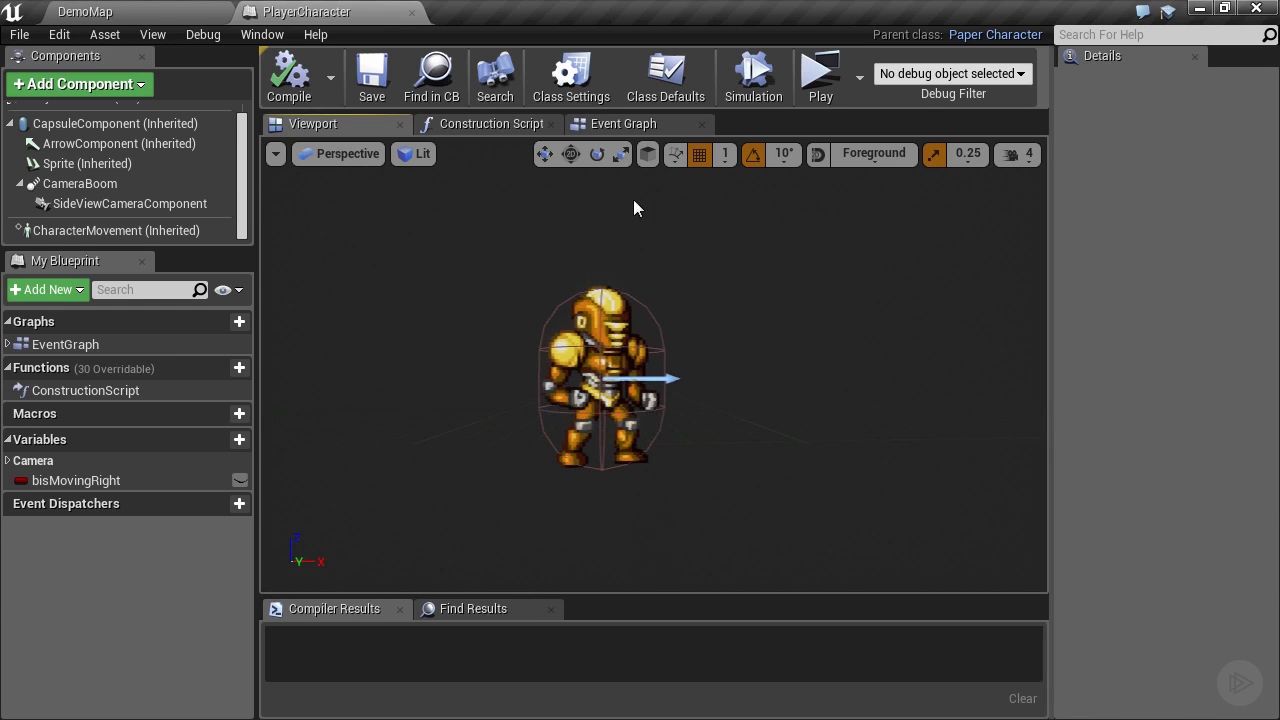
- Examine the Handle Animation section of the Event Graph, from UpdateAnimation and Get Velocity through to the Select node
left_click(622, 126)
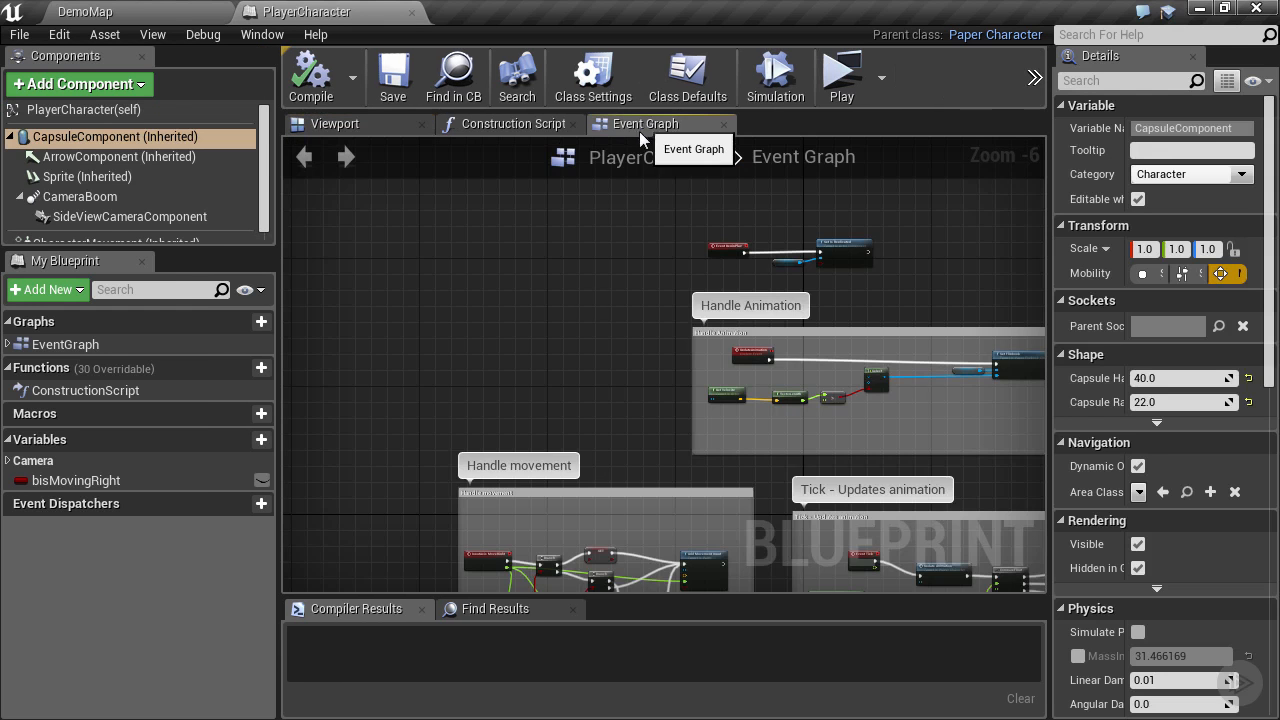
scroll(426, 327, "down", 1)
scroll(426, 327, "up", 2)
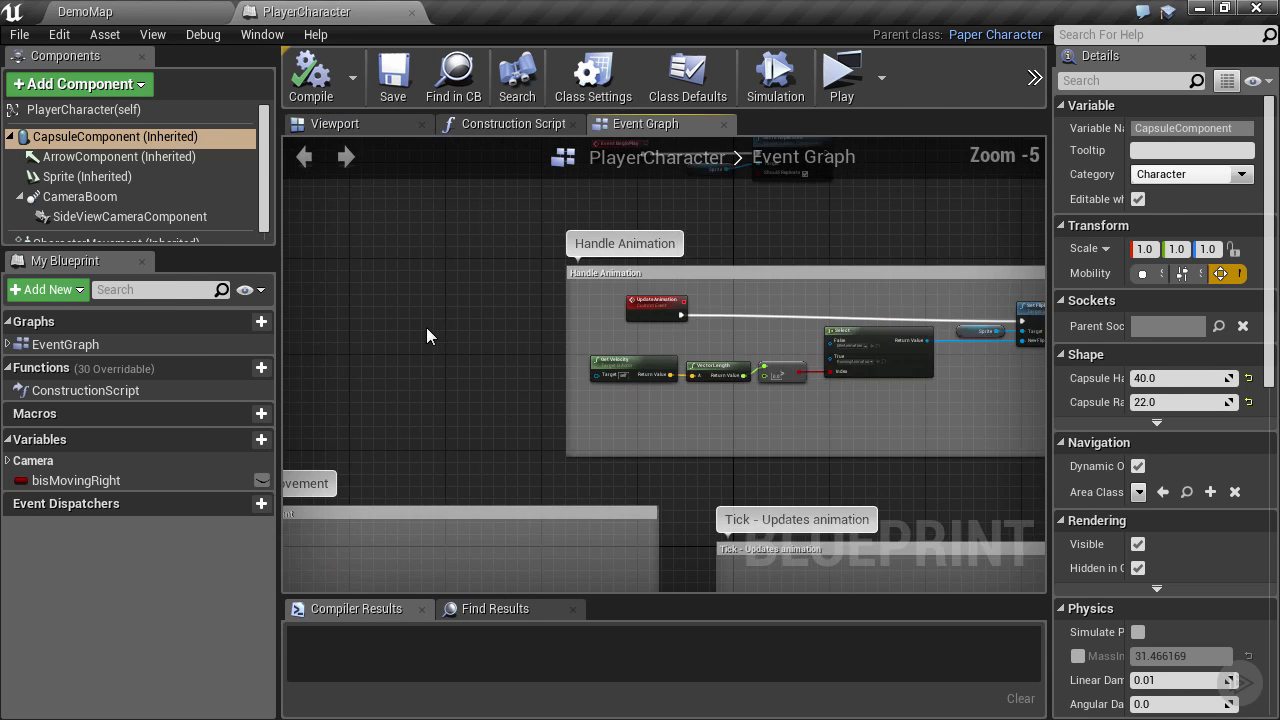
right_click_drag(774, 367, 717, 389)
scroll(654, 318, "up", 5)
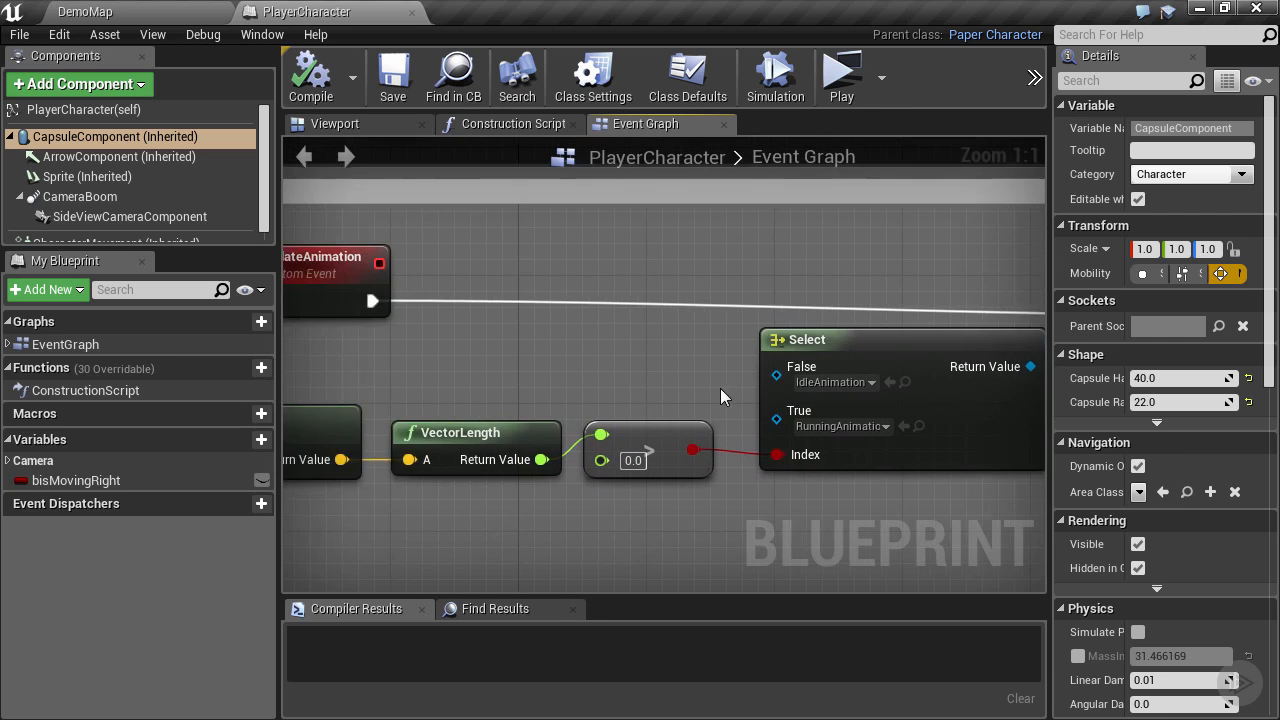
scroll(719, 388, "down", 3)
left_click_drag(278, 347, 190, 350)
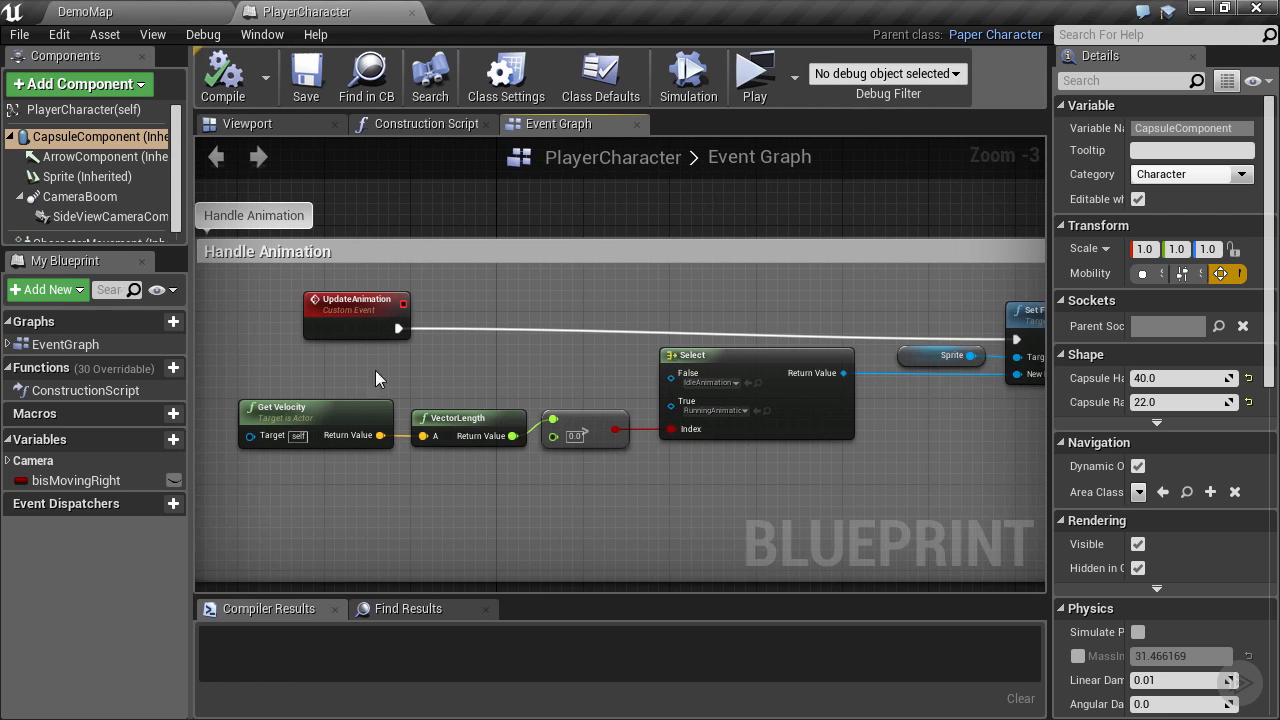
left_click_drag(1050, 340, 1118, 345)
right_click_drag(868, 511, 986, 491)
scroll(379, 258, "down", 4)
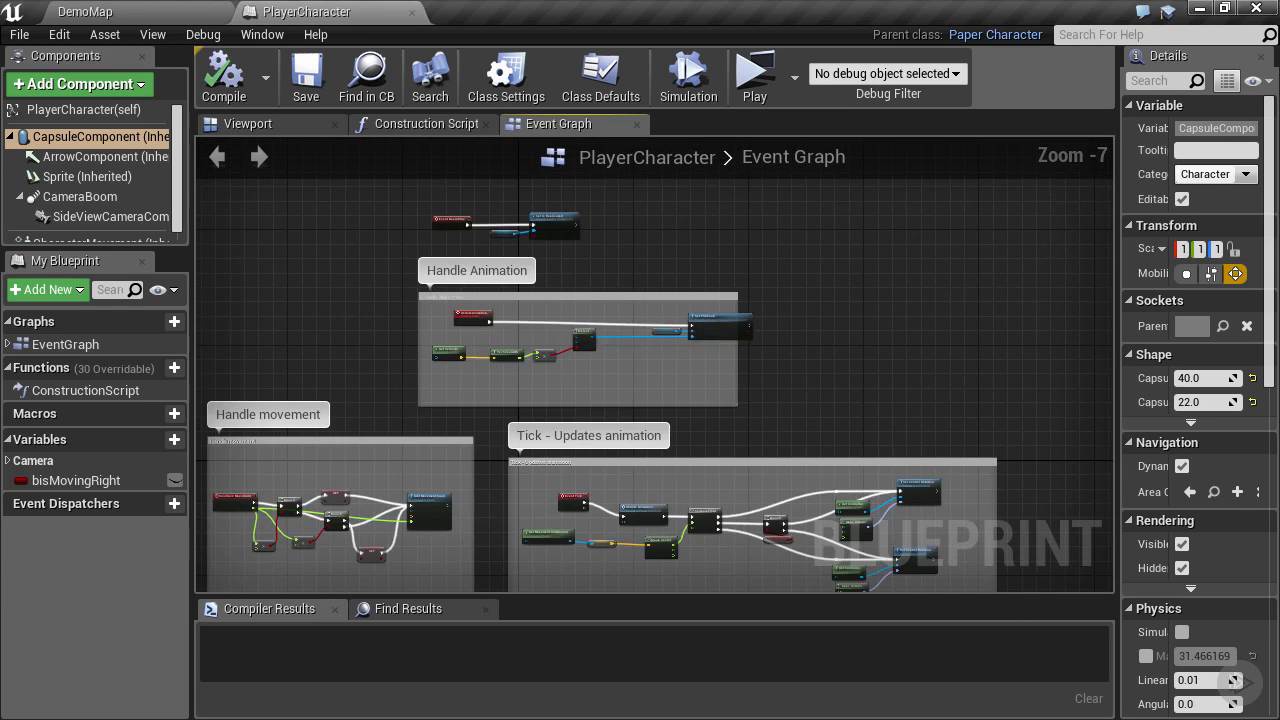
scroll(429, 363, "up", 2)
scroll(538, 352, "up", 5)
right_click_drag(505, 454, 611, 229)
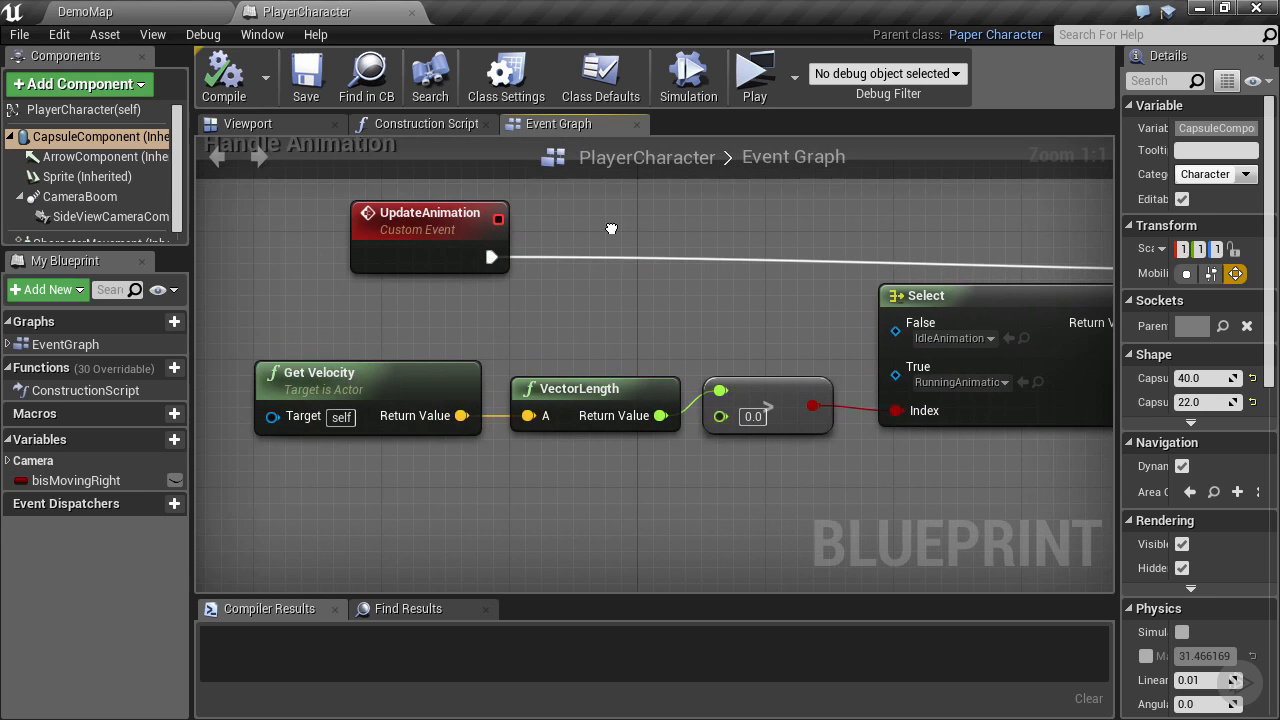
left_click(449, 385)
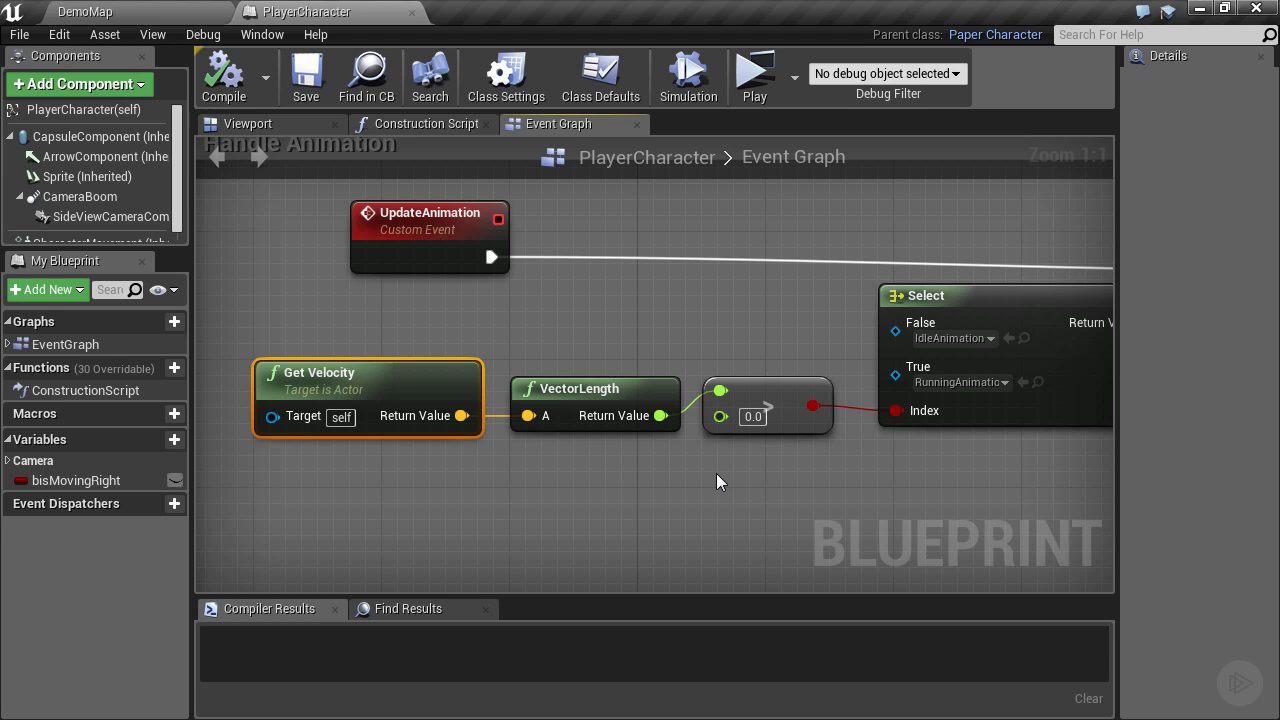
- Set the Select node's False option to the Anim_Idle flipbook, and compile and save the blueprint
right_click_drag(716, 473, 427, 467)
left_click(700, 333)
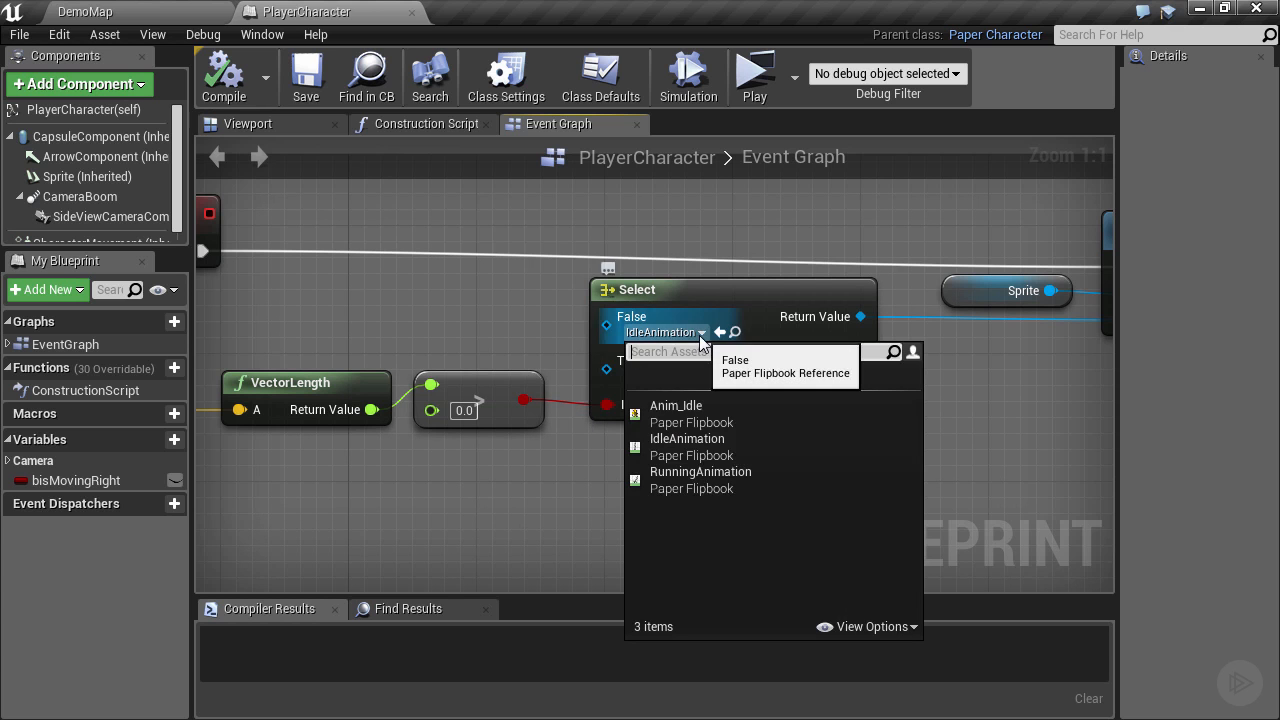
left_click(684, 408)
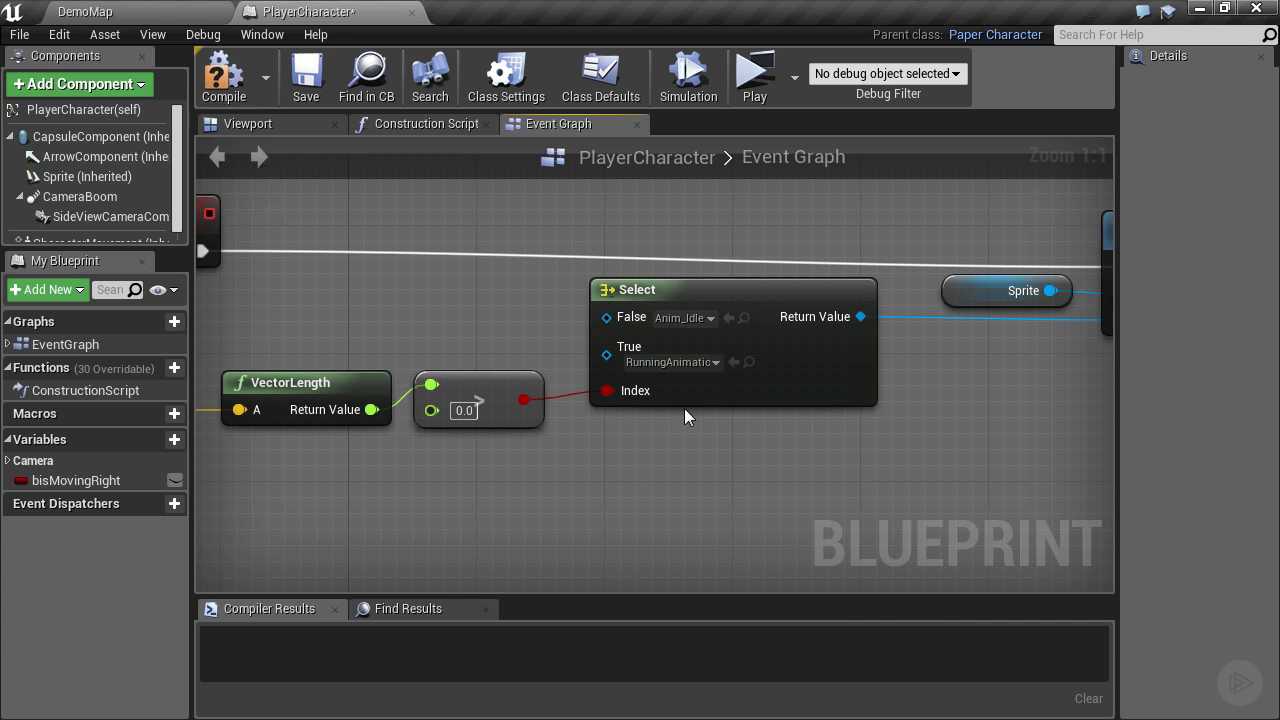
left_click(215, 90)
left_click(306, 78)
- Return to the DemoMap level and play the game to test the character's idle animation
right_click_drag(580, 300, 532, 303)
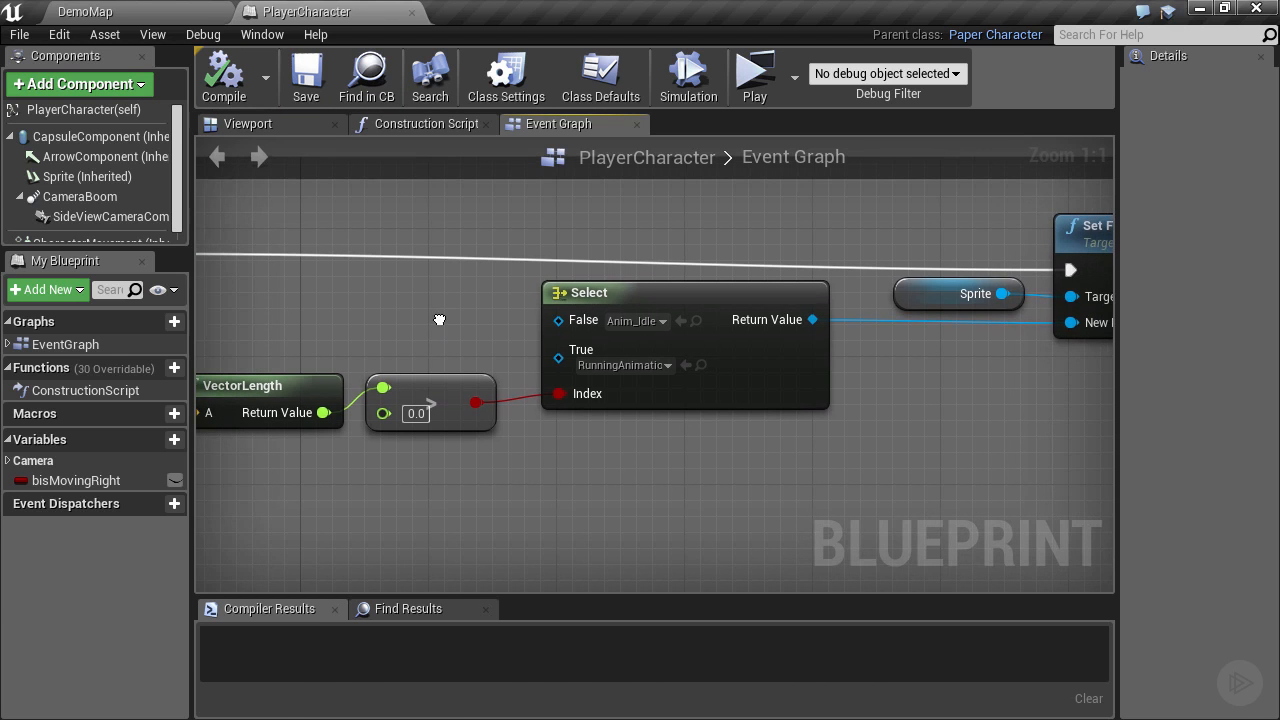
left_click(116, 10)
left_click(787, 80)
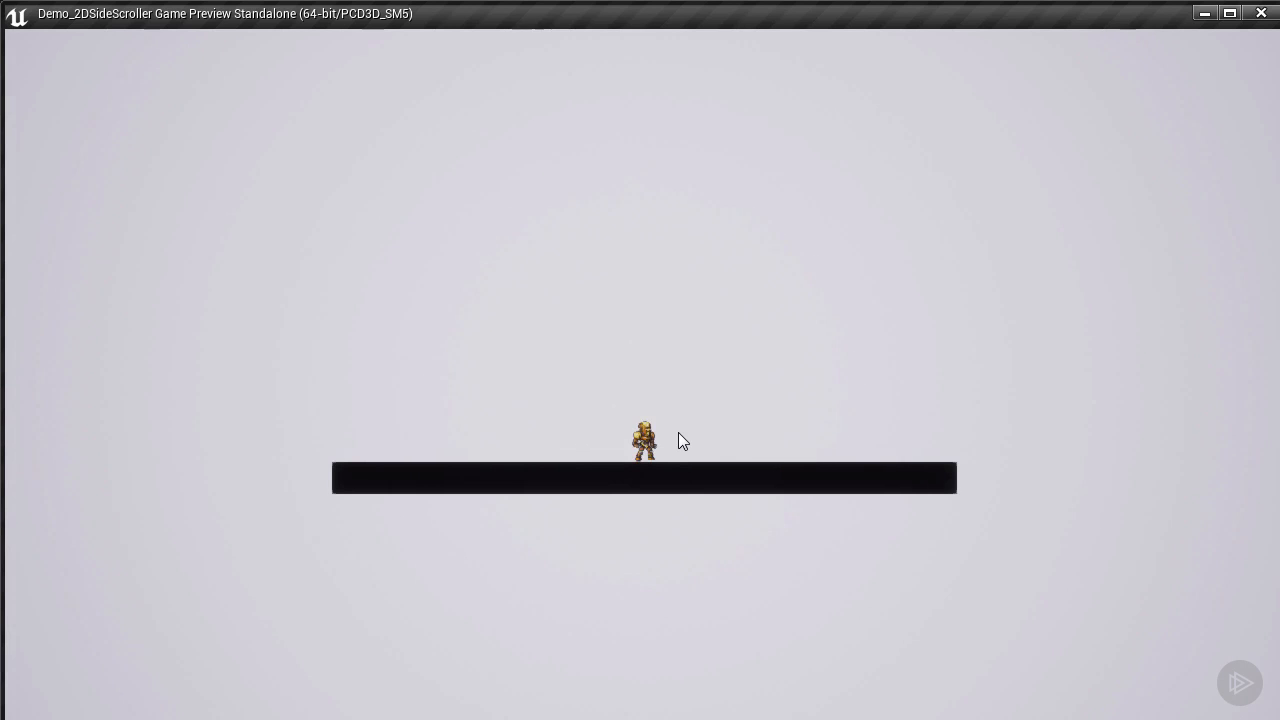
- End the game preview and examine the Level Editor Play preferences for new-window and standalone window sizes
left_click(1259, 15)
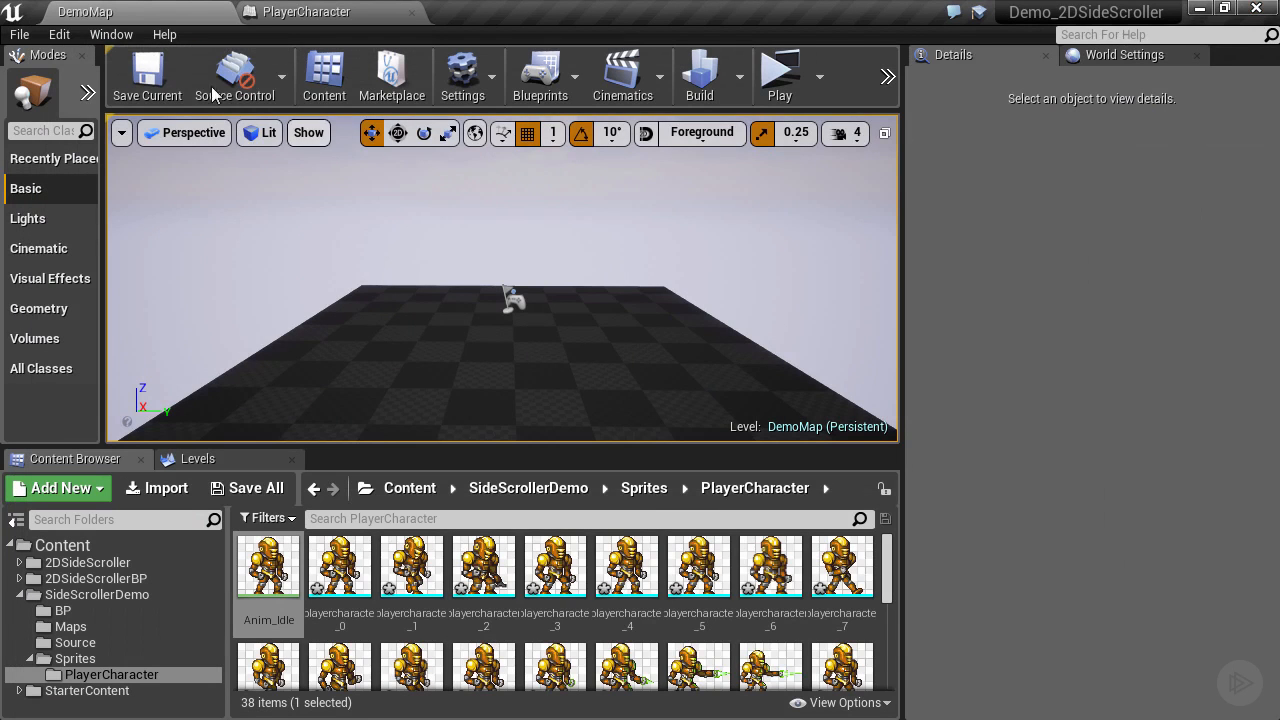
left_click(59, 34)
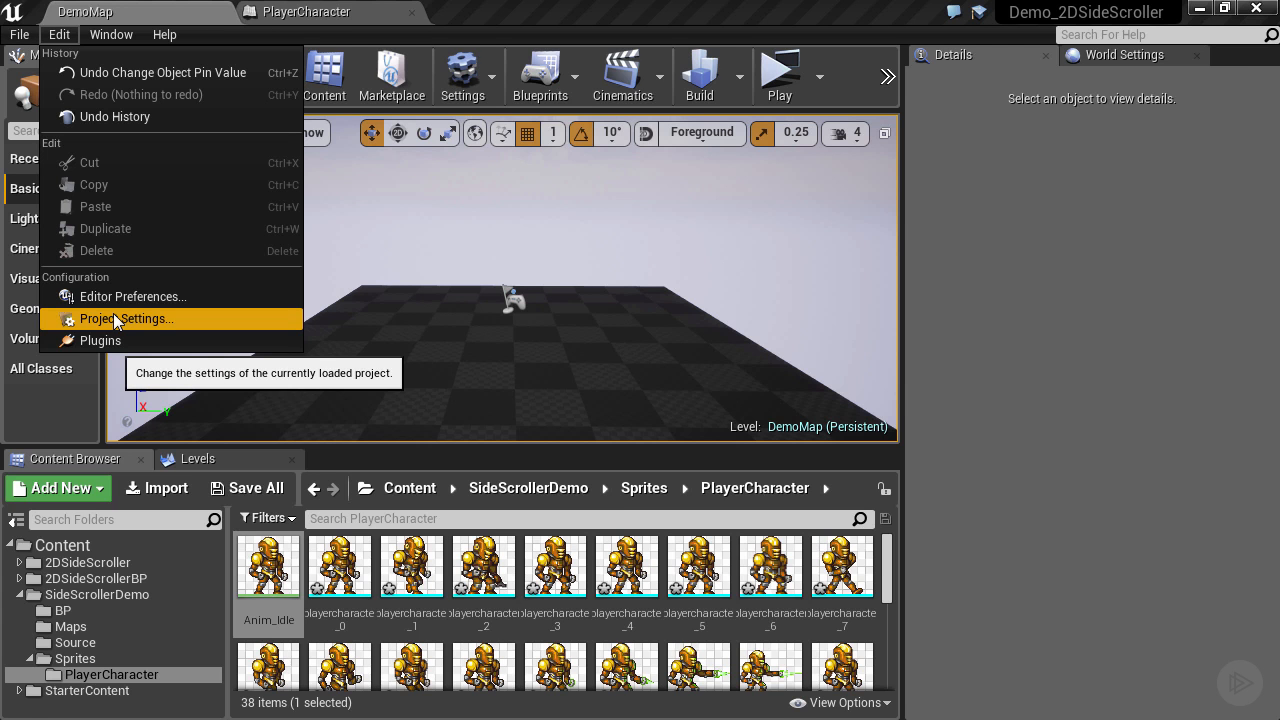
left_click(118, 299)
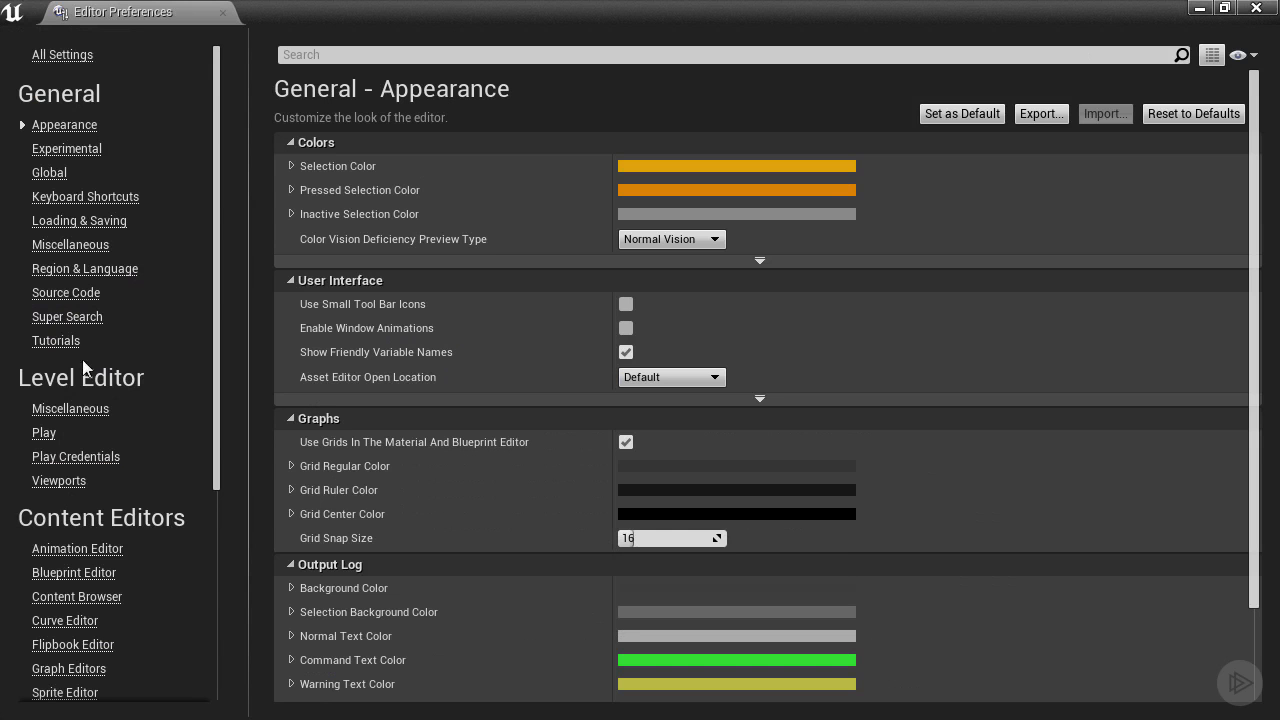
left_click(47, 434)
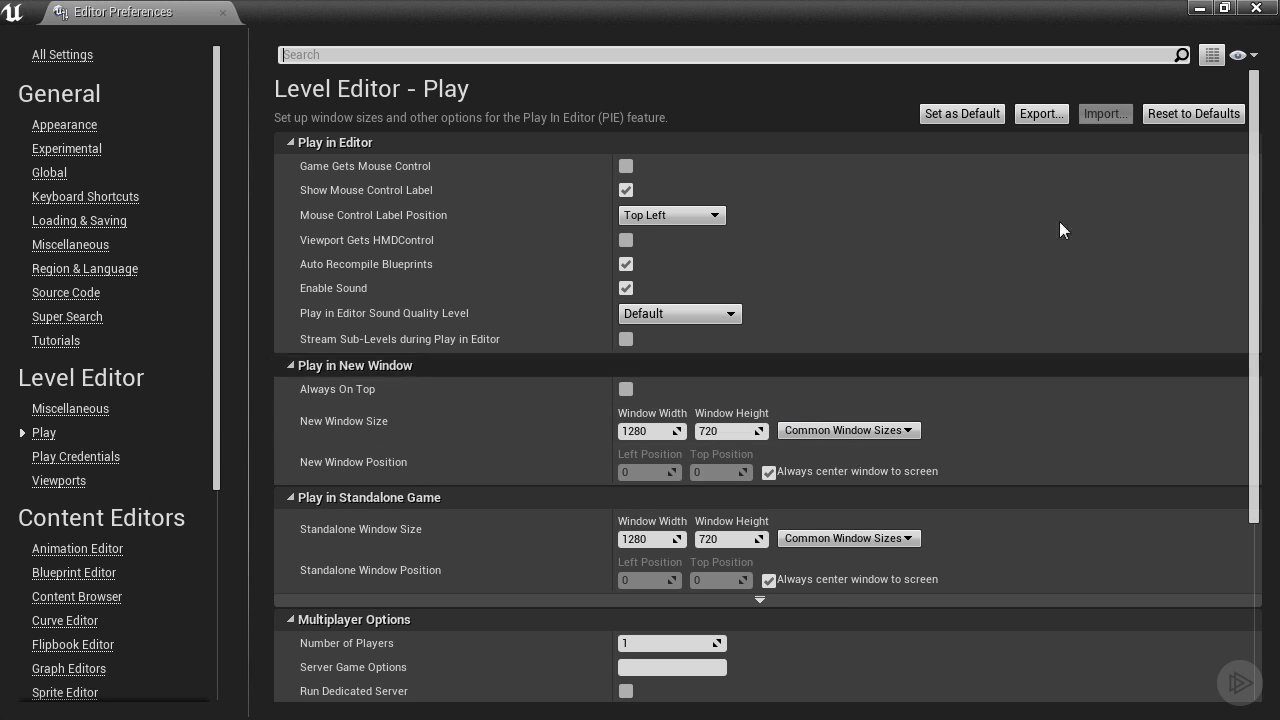
left_click(1256, 8)
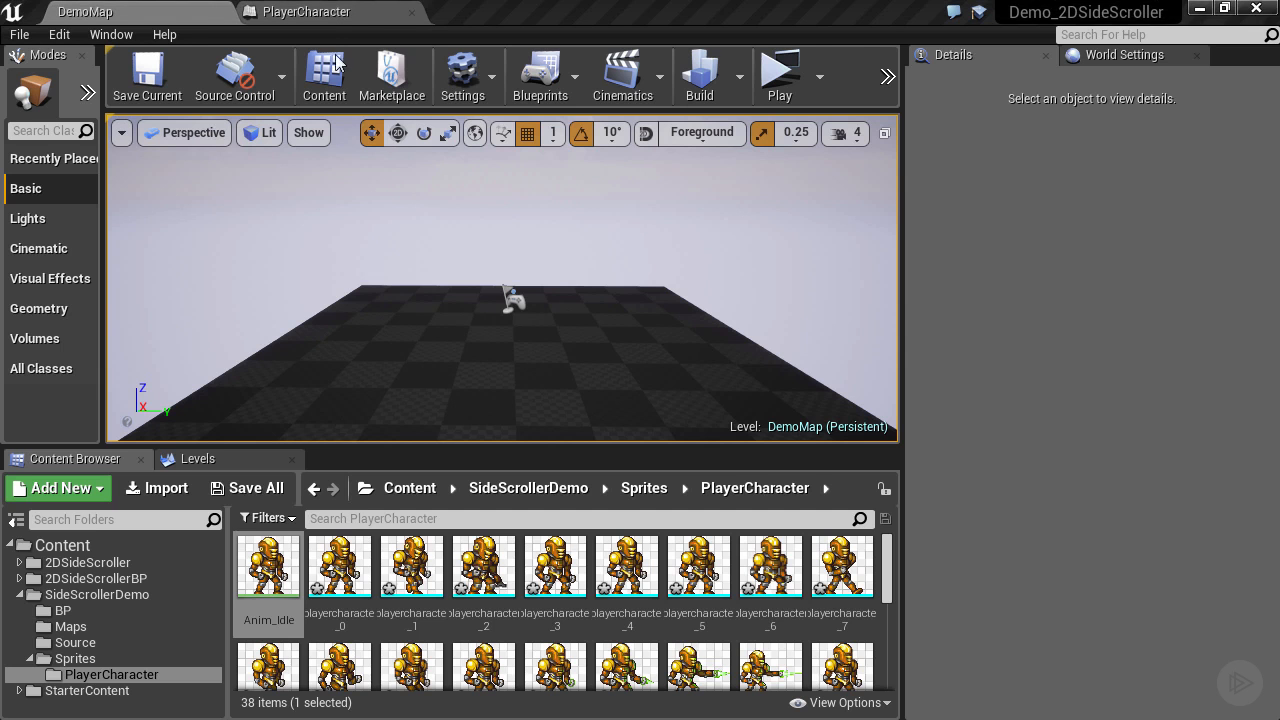
- Set the projection mode of the PlayerCharacter blueprint's side-view camera component to Perspective
left_click(345, 11)
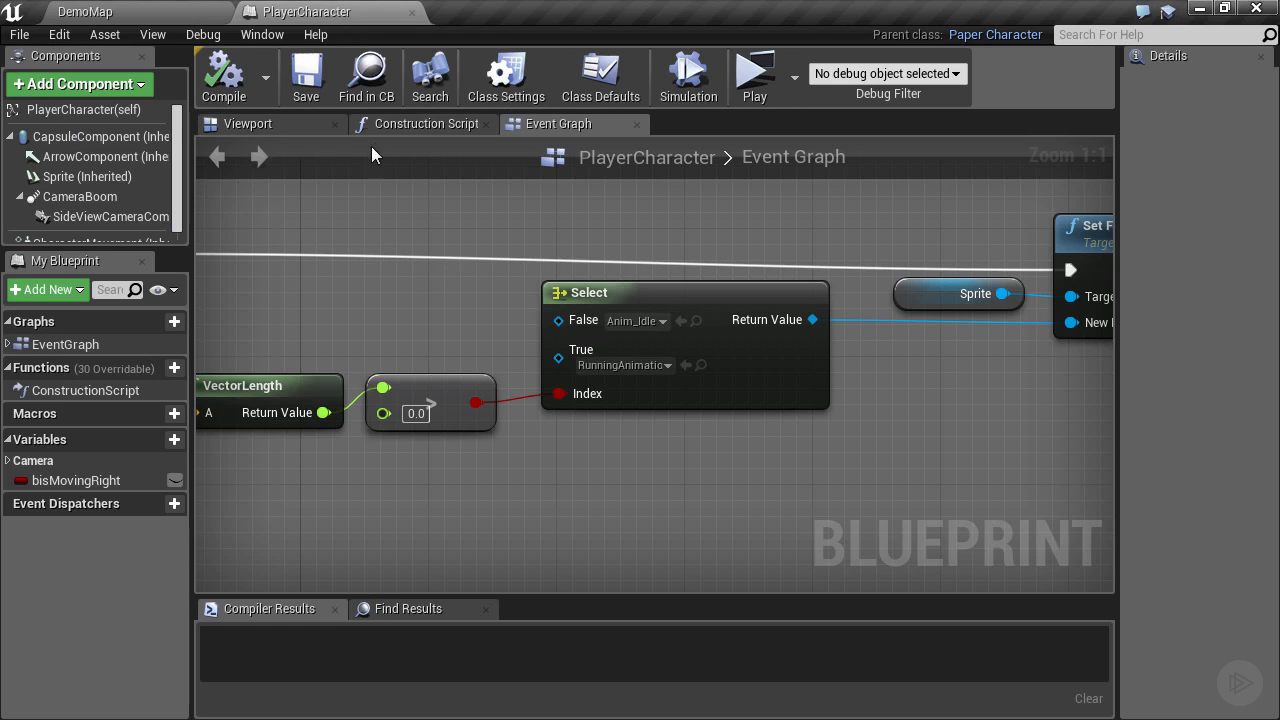
left_click(248, 124)
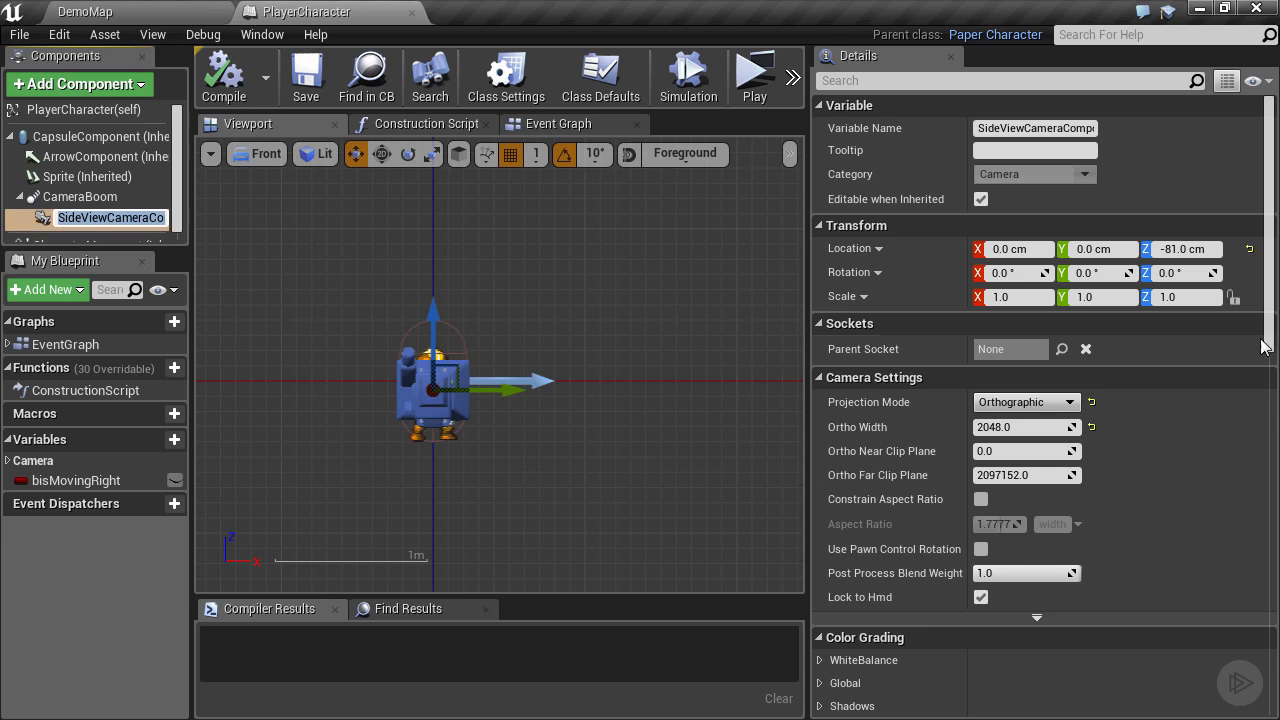
left_click(1023, 405)
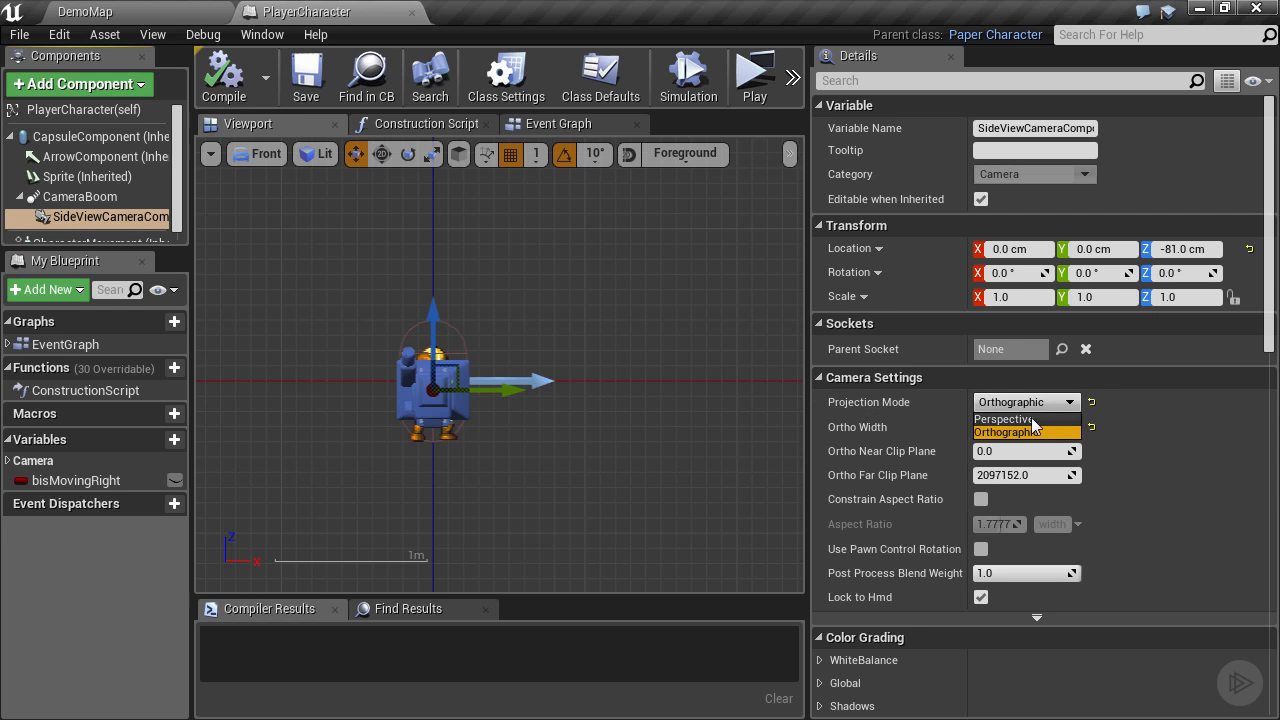
left_click(1010, 419)
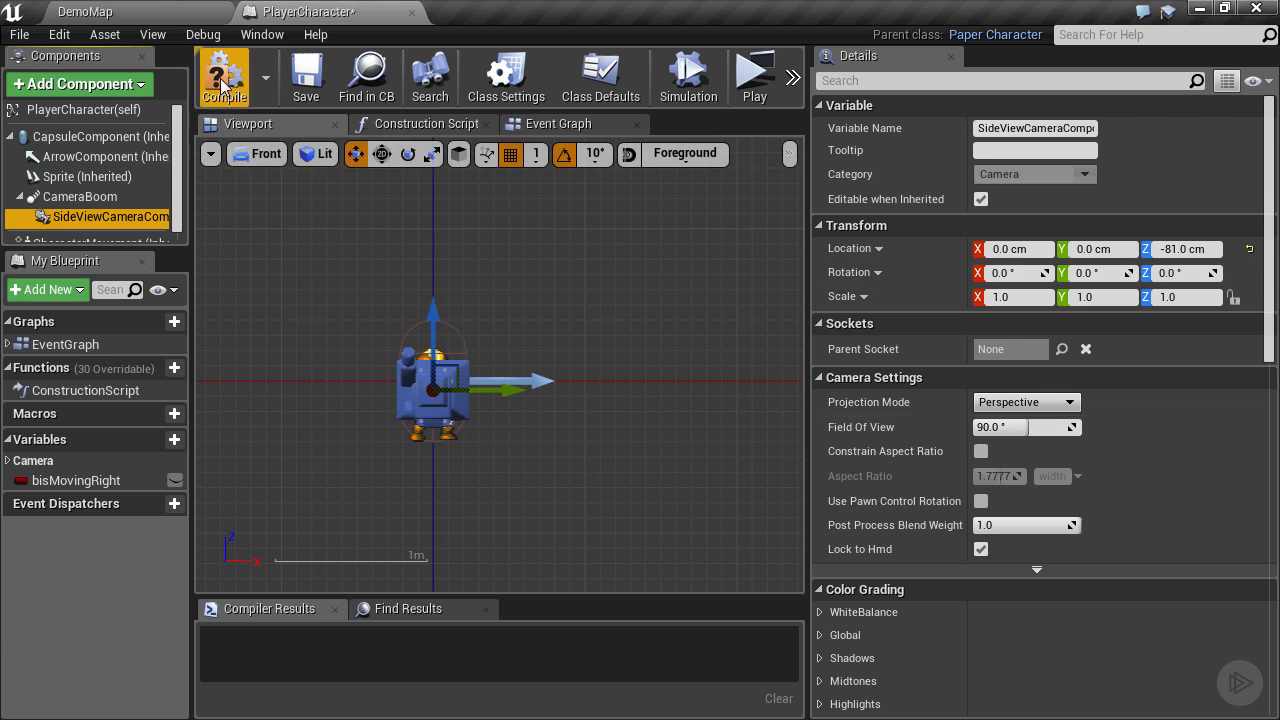
- Compile and save the PlayerCharacter blueprint, and play the game to check the character through the perspective camera
left_click(305, 88)
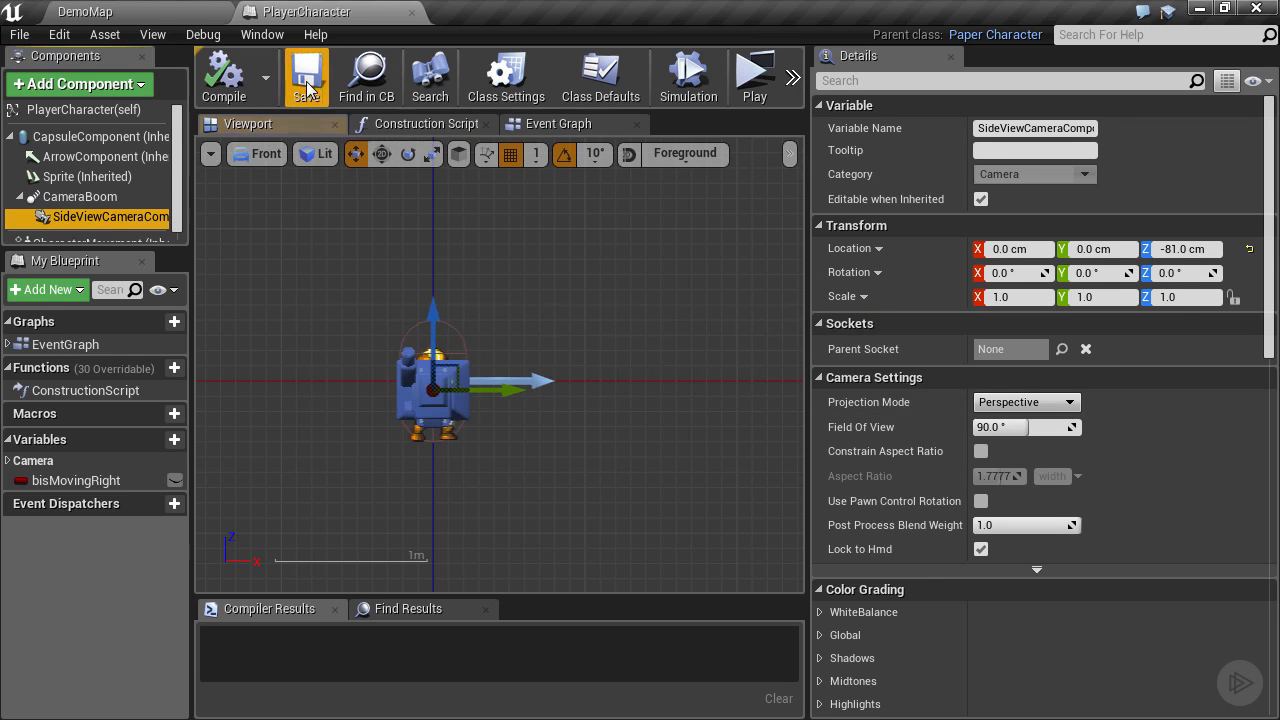
left_click(750, 82)
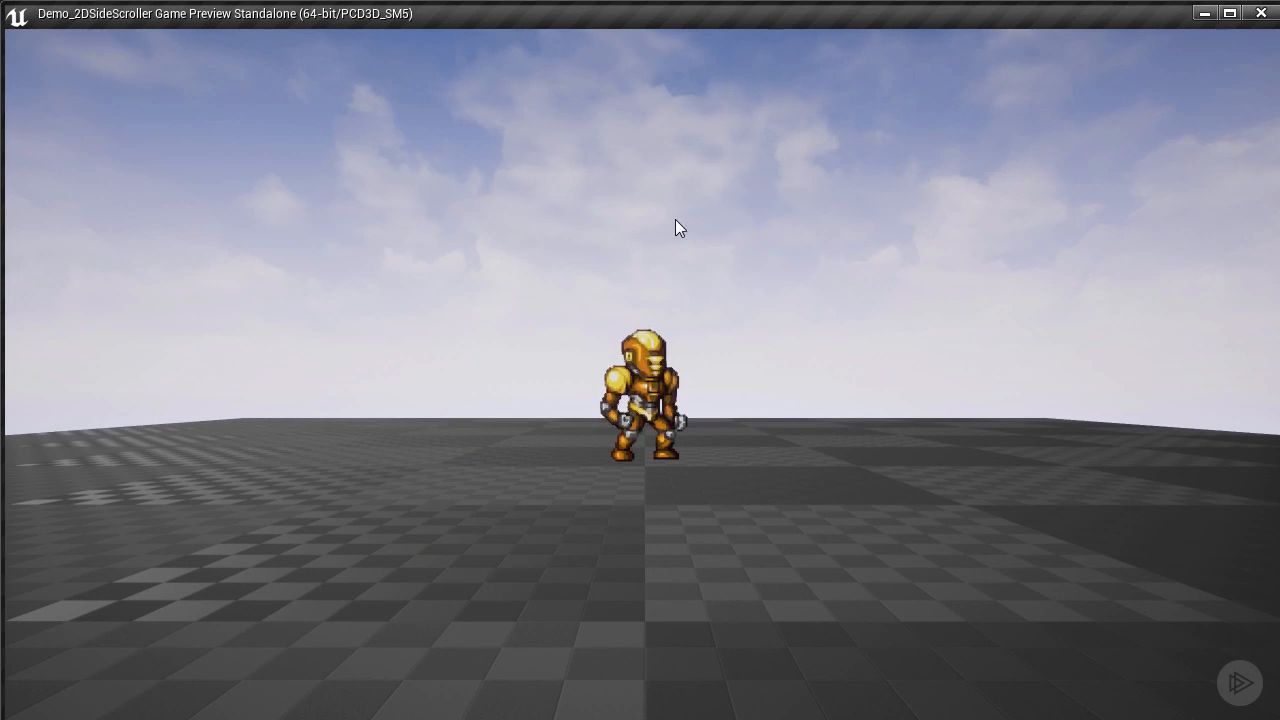